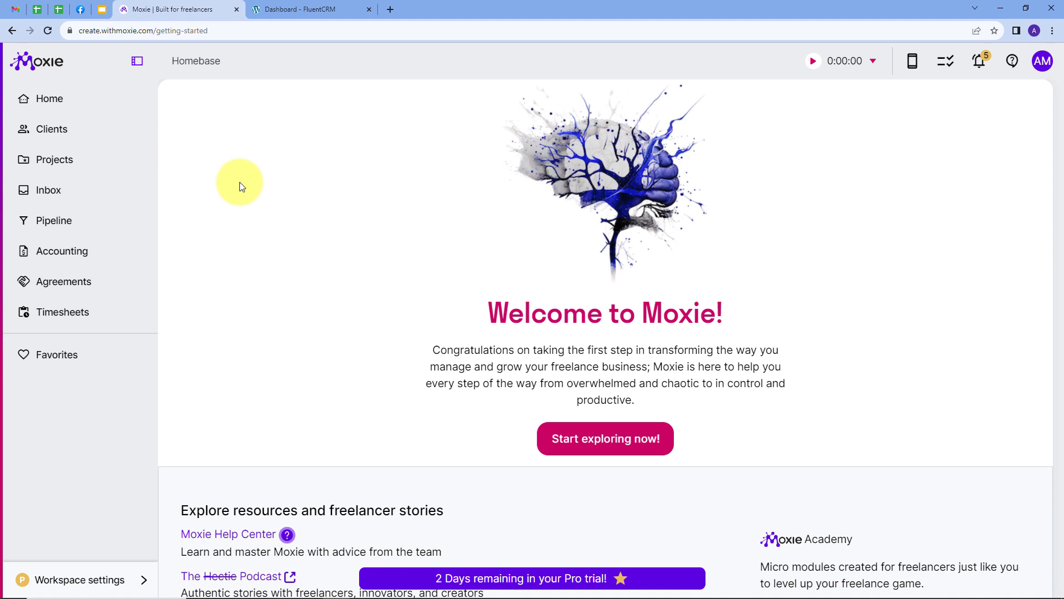
- Open pabbly.com in a new browser tab alongside the Moxie and FluentCRM tabs
{"action": "left_click", "coordinate": [299, 10]}
{"action": "mouse_move", "coordinate": [280, 66]}
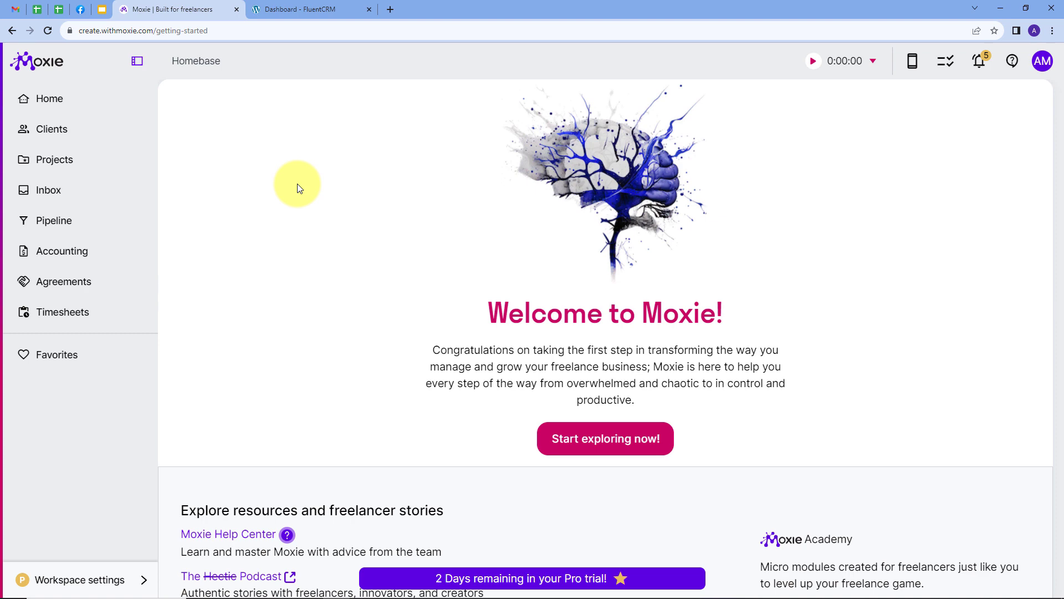
{"action": "left_click", "coordinate": [285, 10]}
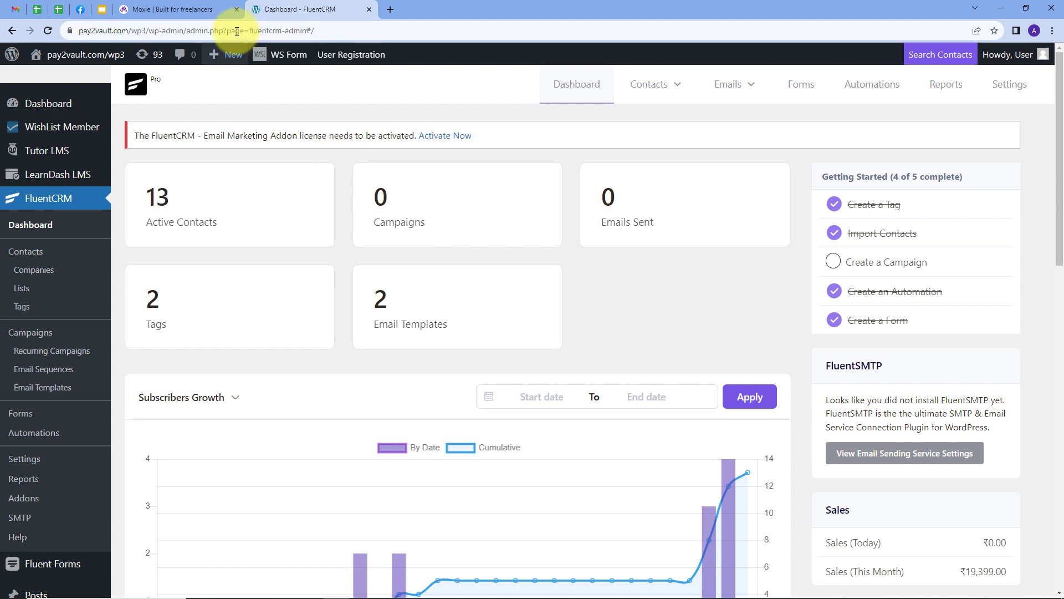
{"action": "left_click", "coordinate": [206, 10]}
{"action": "left_click", "coordinate": [284, 12]}
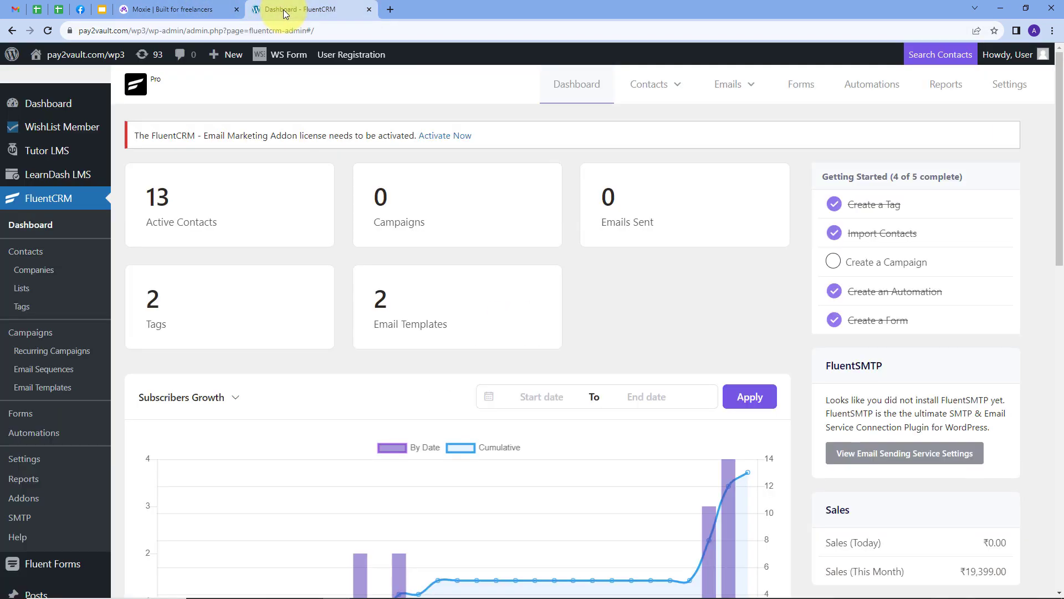
{"action": "left_click", "coordinate": [391, 8]}
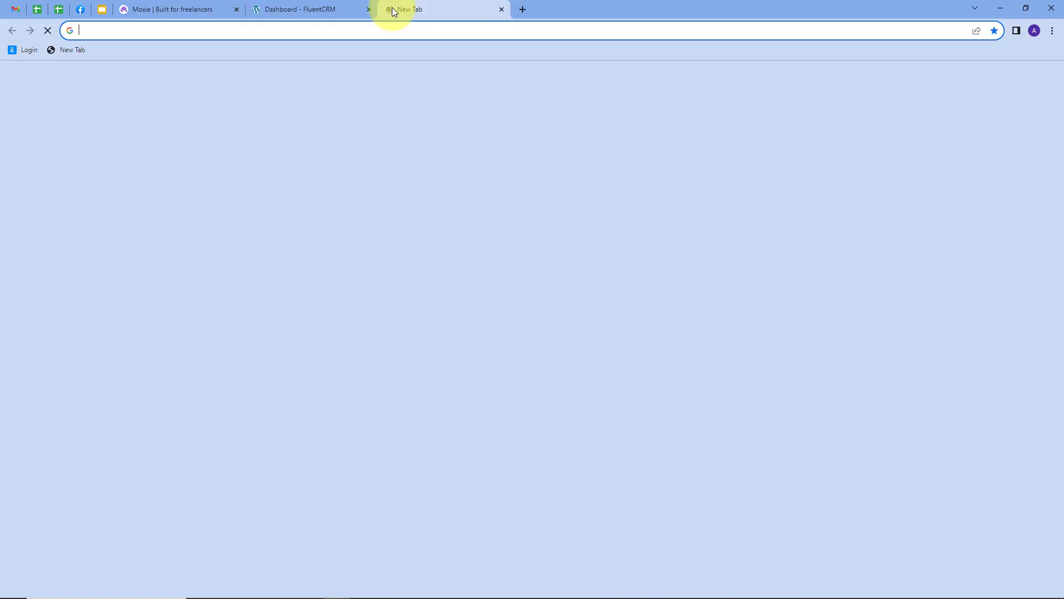
{"action": "type", "text": "pabbly"}
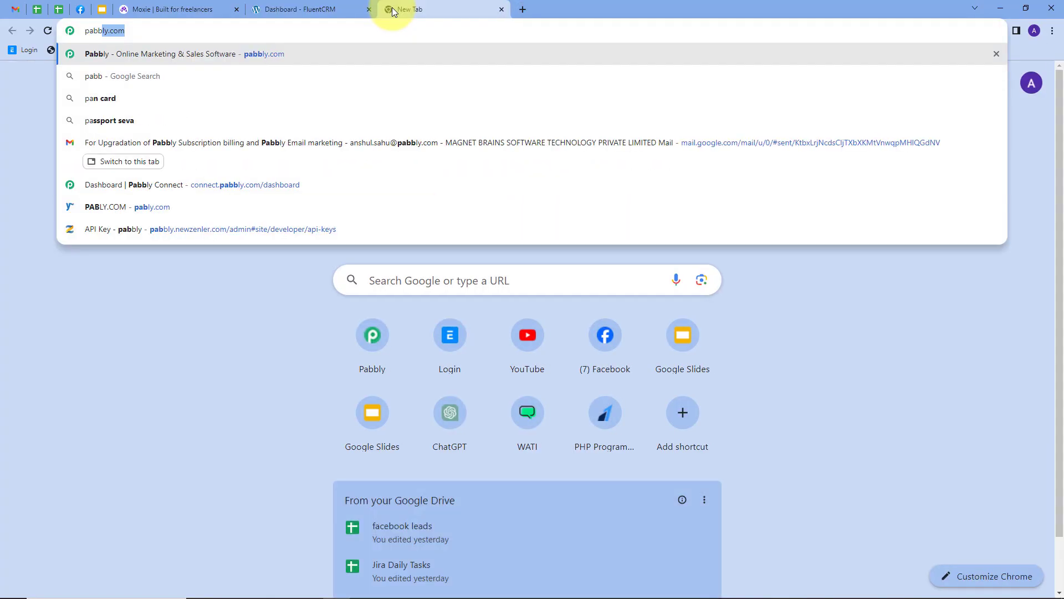
{"action": "type", "text": ".com"}
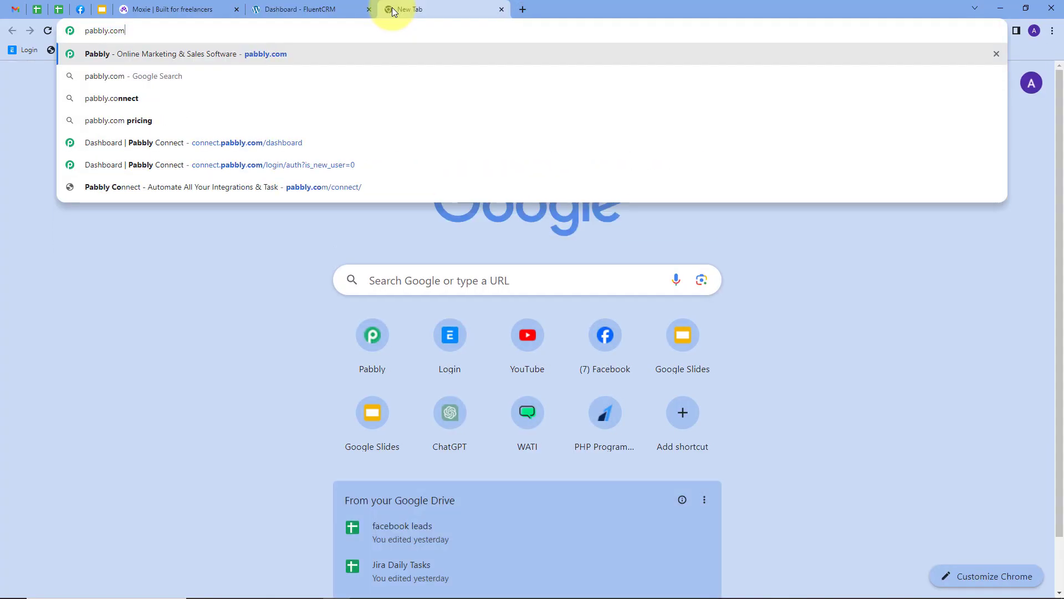
{"action": "key", "text": "Return"}
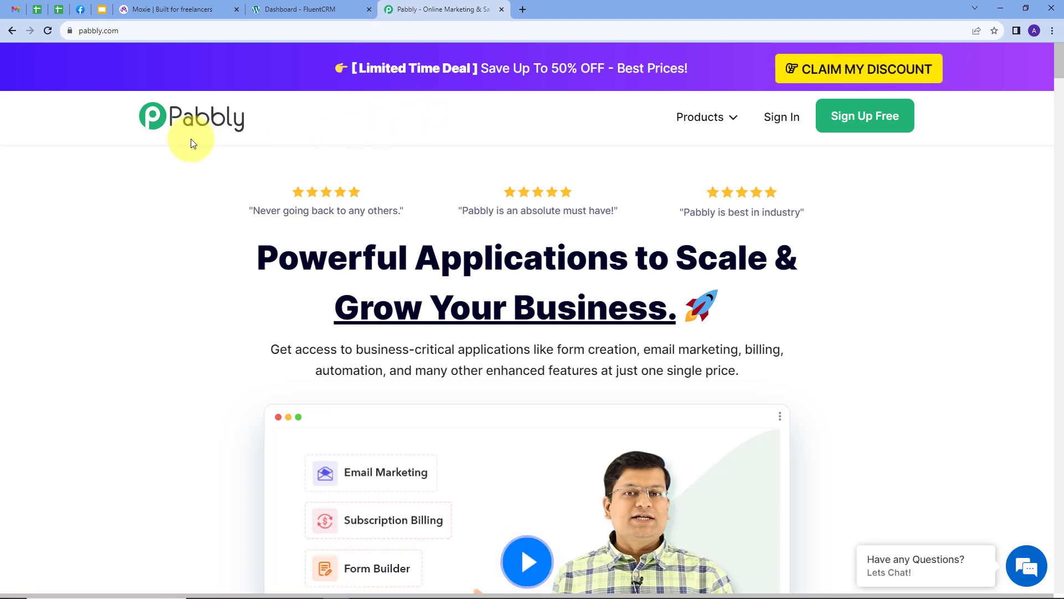
- Sign in to Pabbly and open Pabbly Connect from the list of apps
{"action": "left_click", "coordinate": [781, 123]}
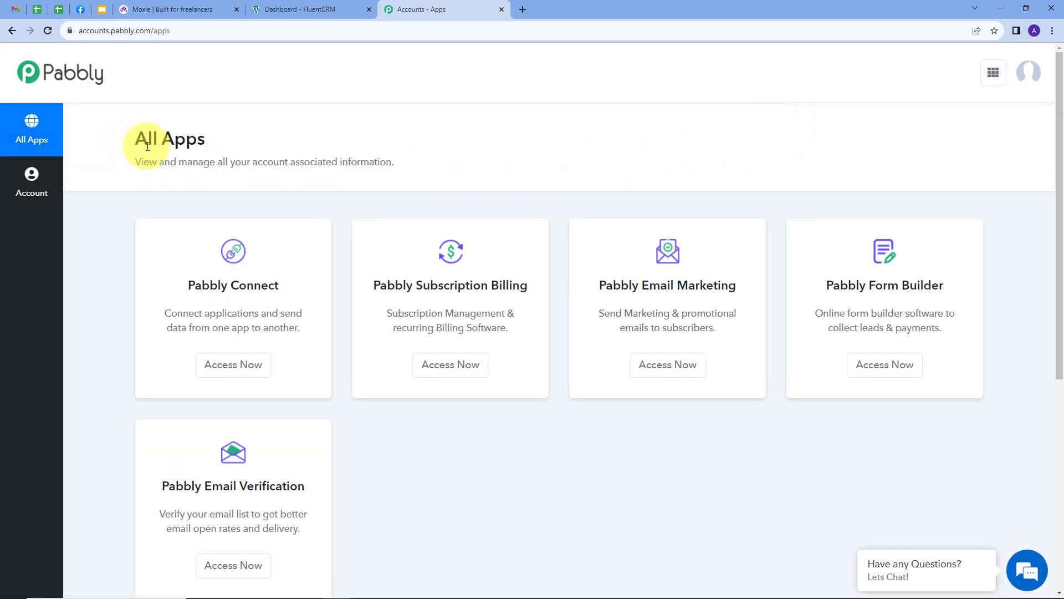
{"action": "scroll", "coordinate": [189, 195], "scroll_direction": "down", "scroll_amount": 2}
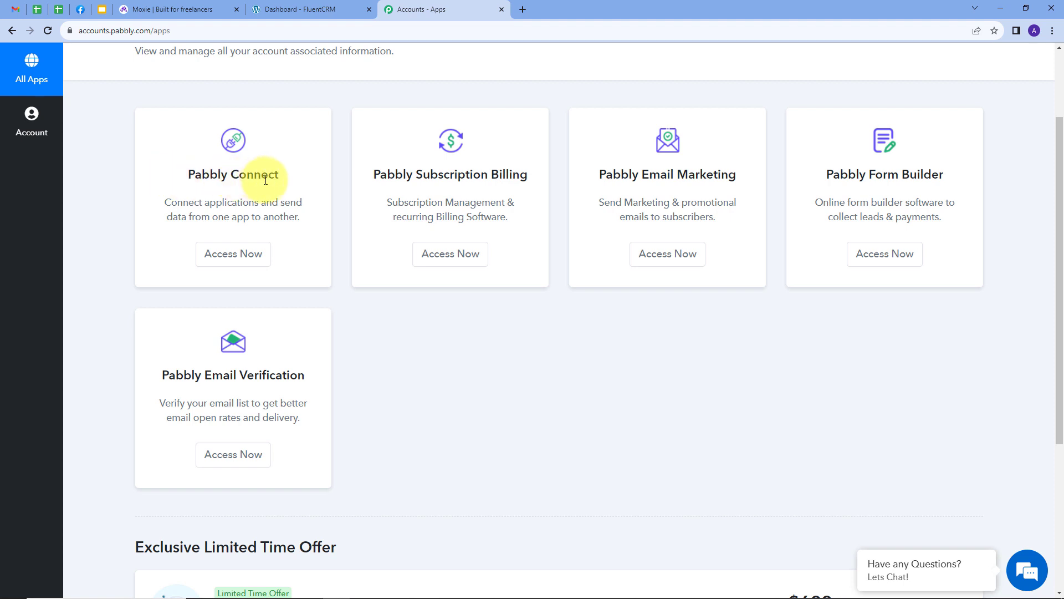
{"action": "left_click", "coordinate": [222, 255]}
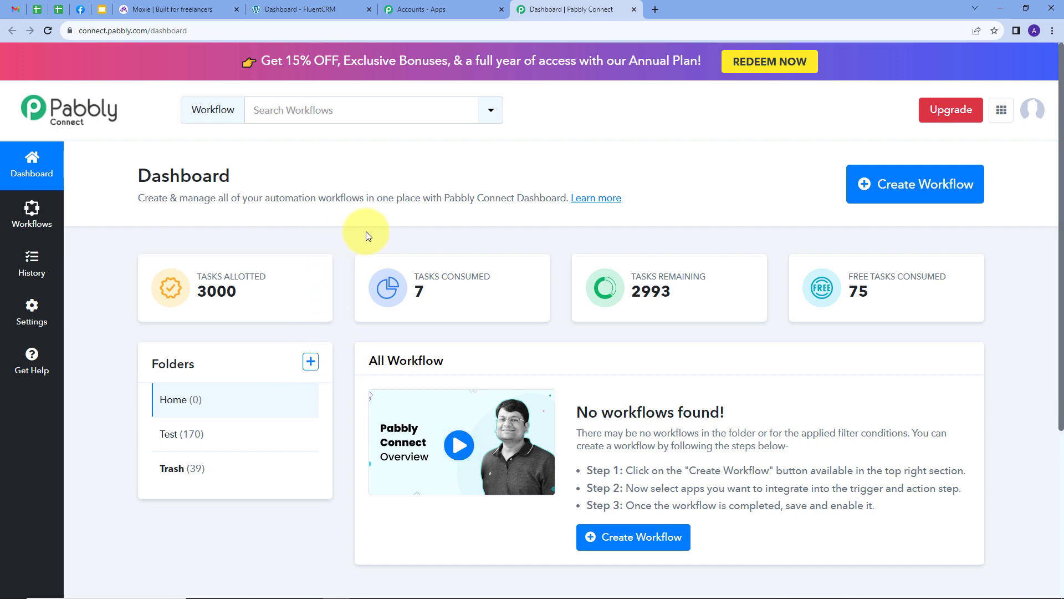
- Create a workflow named "Create FluentCRM Contact from Moxie Client" in the Home folder
{"action": "left_click", "coordinate": [894, 189]}
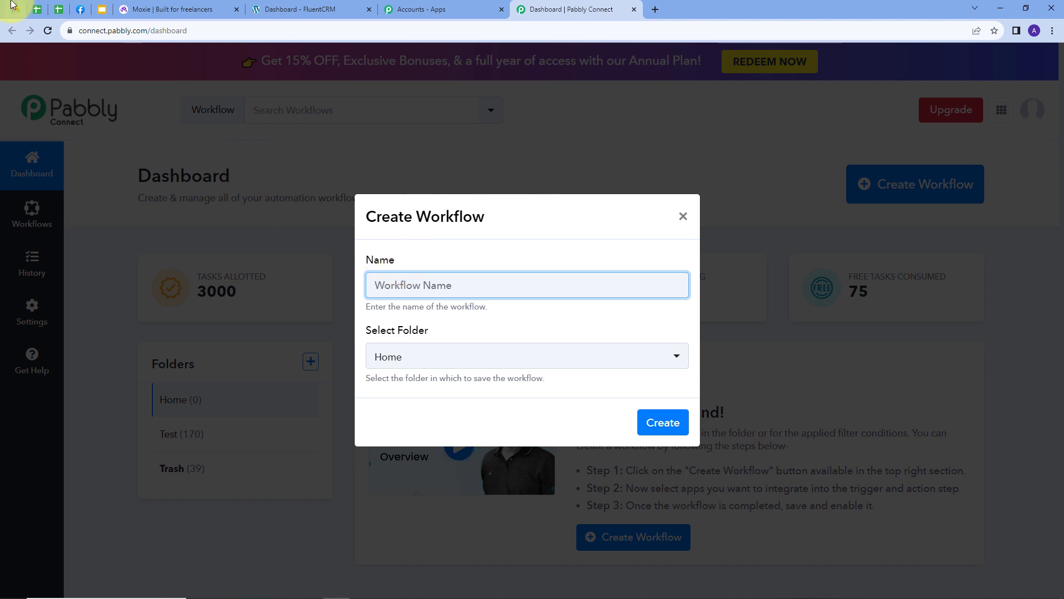
{"action": "type", "text": "Create FluentCRM Contact from Moxie Client"}
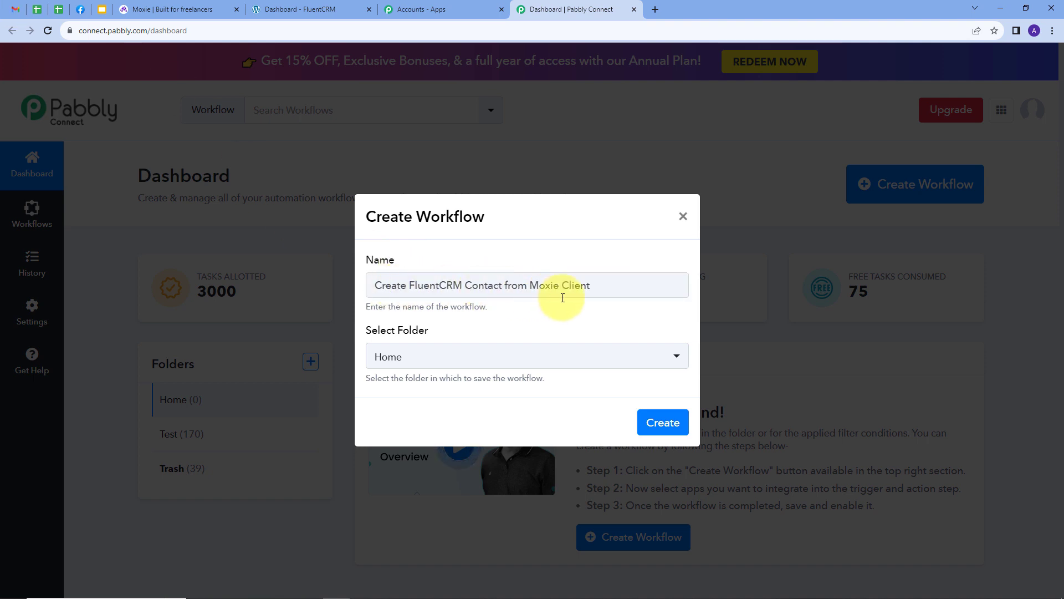
{"action": "left_click", "coordinate": [493, 355]}
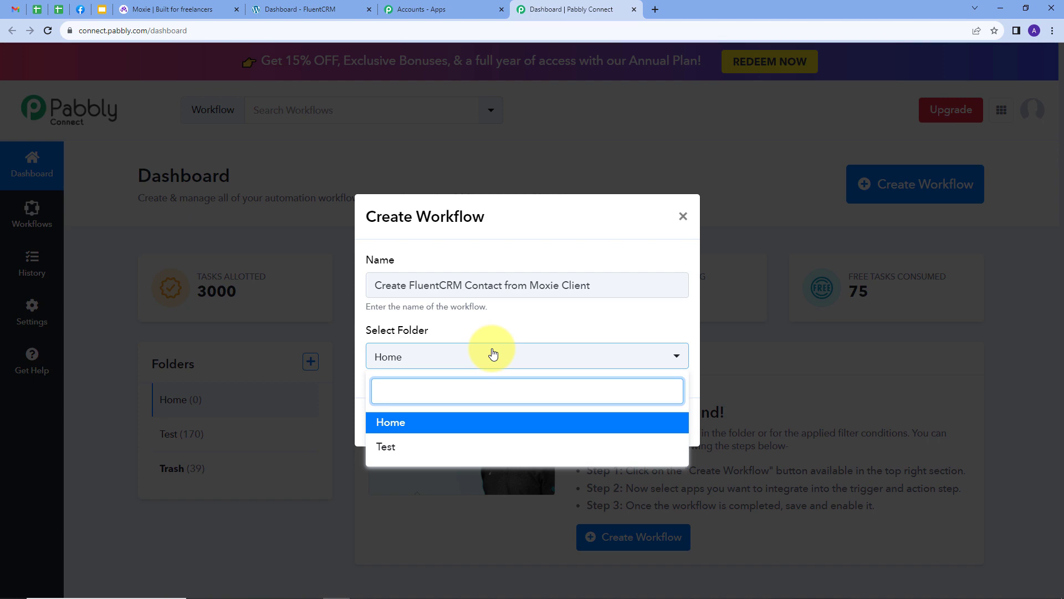
{"action": "left_click", "coordinate": [386, 423]}
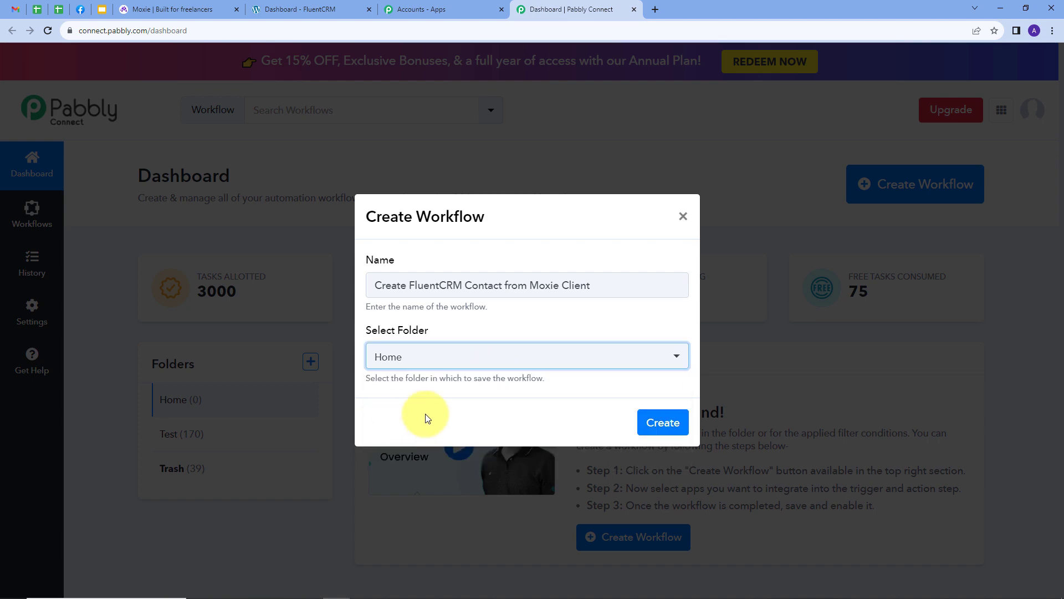
{"action": "left_click", "coordinate": [664, 420]}
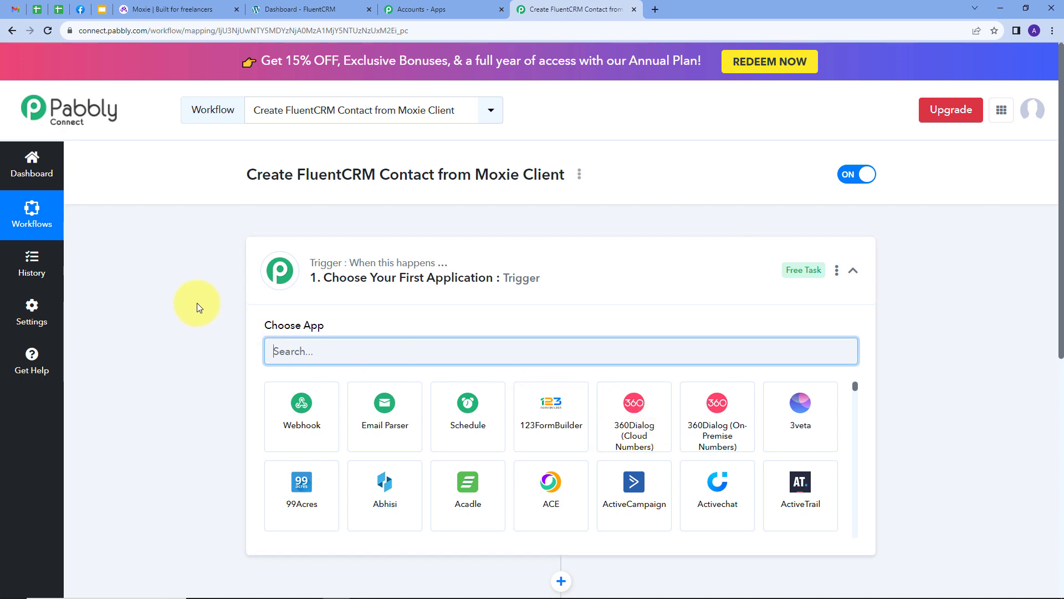
- Set the trigger app to Moxie with the Client Created trigger event
{"action": "scroll", "coordinate": [197, 302], "scroll_direction": "down", "scroll_amount": 3}
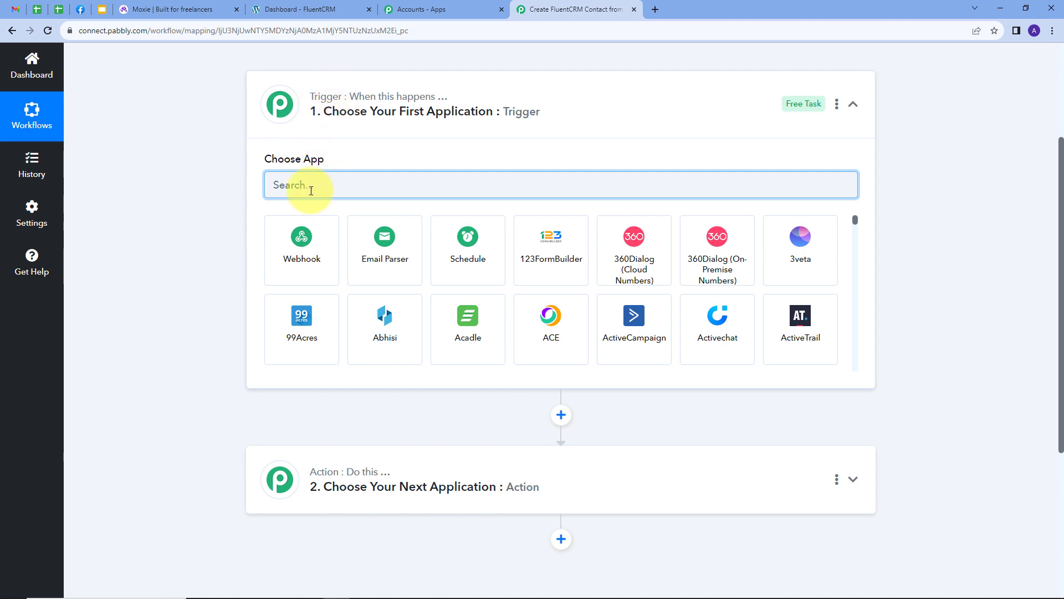
{"action": "type", "text": "Mox"}
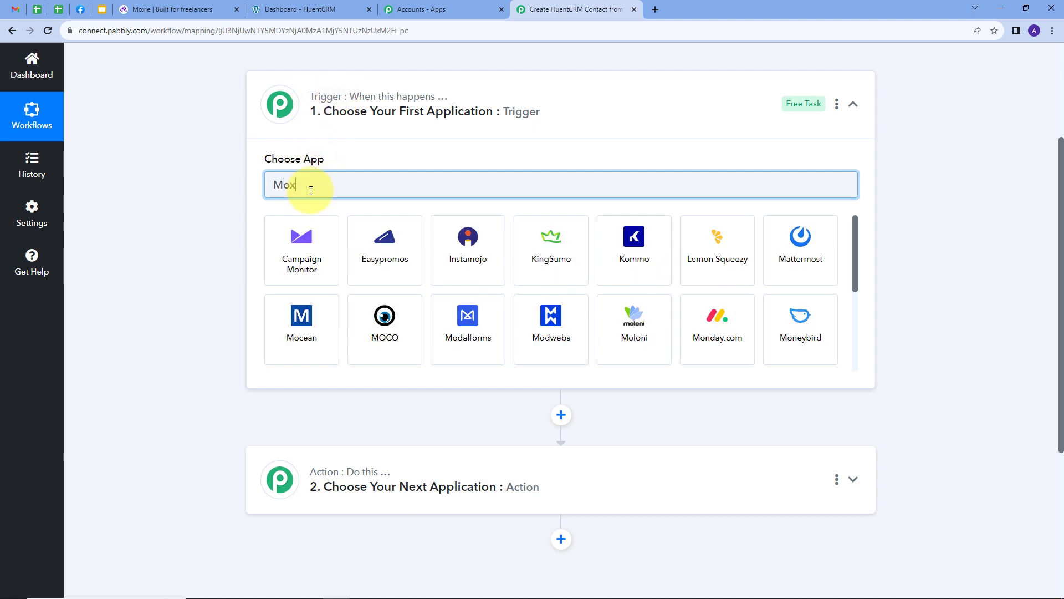
{"action": "type", "text": "ie"}
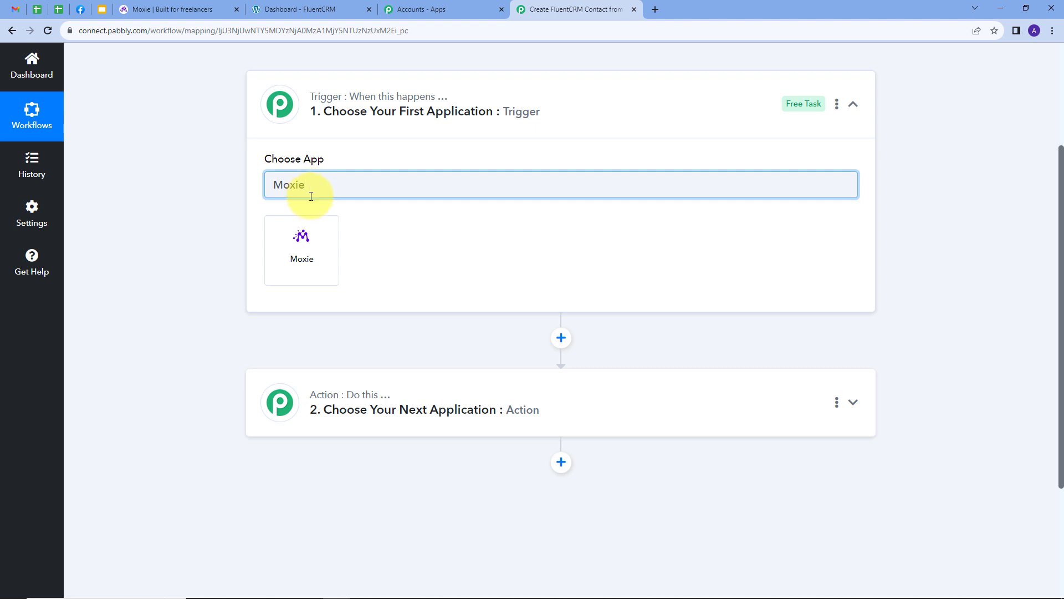
{"action": "left_click", "coordinate": [312, 233]}
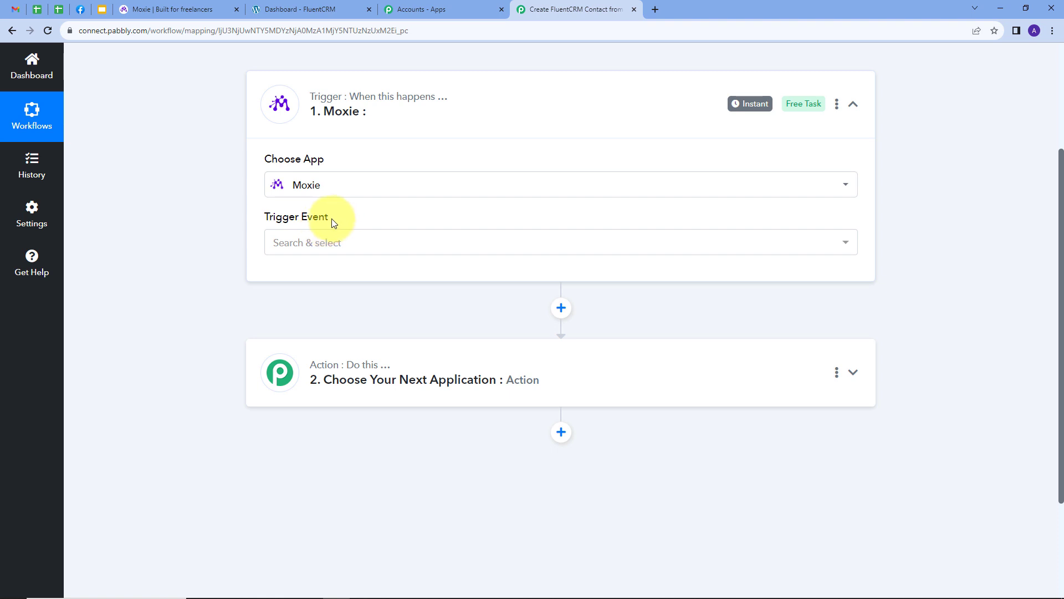
{"action": "left_click", "coordinate": [457, 243]}
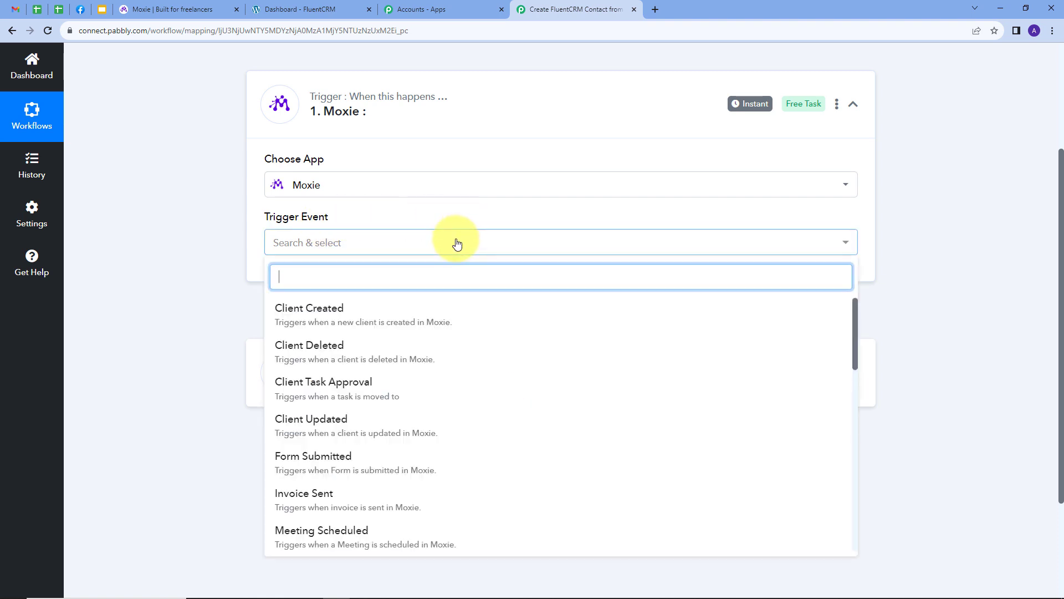
{"action": "left_click", "coordinate": [309, 313]}
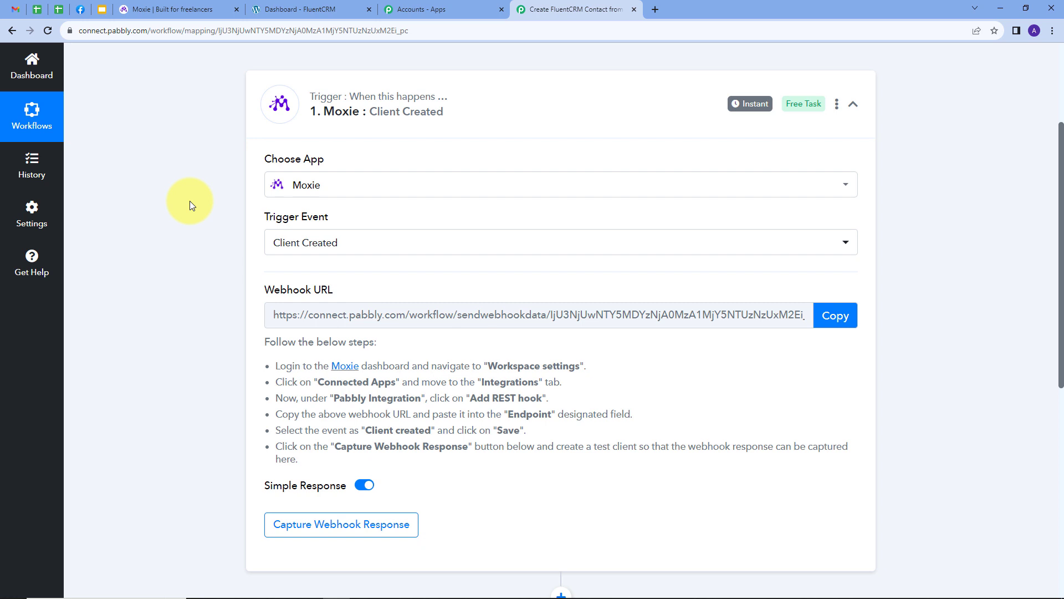
- Copy the trigger's webhook URL and start waiting for the webhook response
{"action": "mouse_move", "coordinate": [266, 296]}
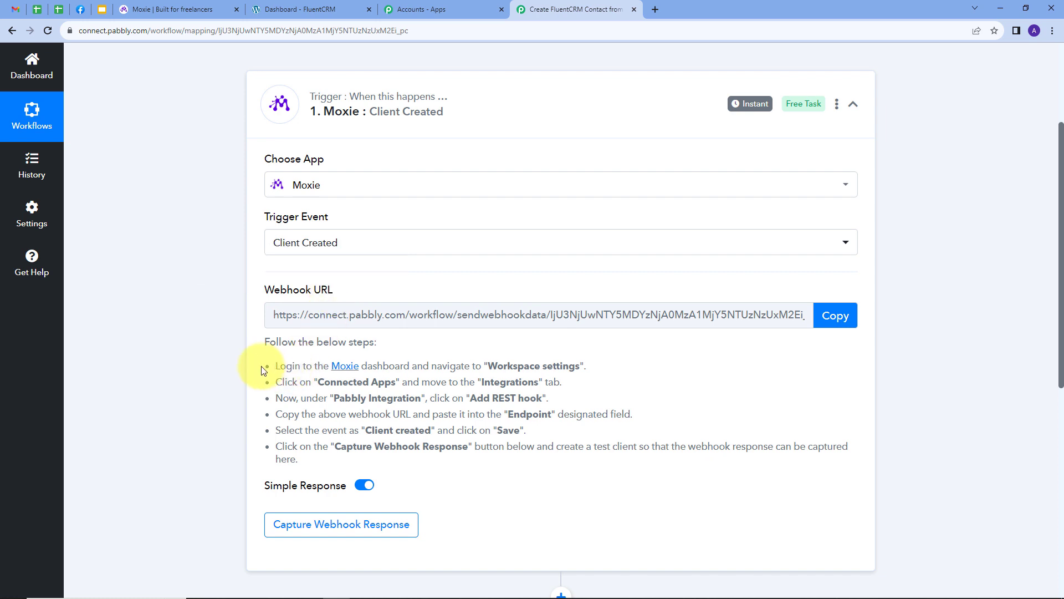
{"action": "left_click_drag", "start_coordinate": [259, 351], "coordinate": [458, 456]}
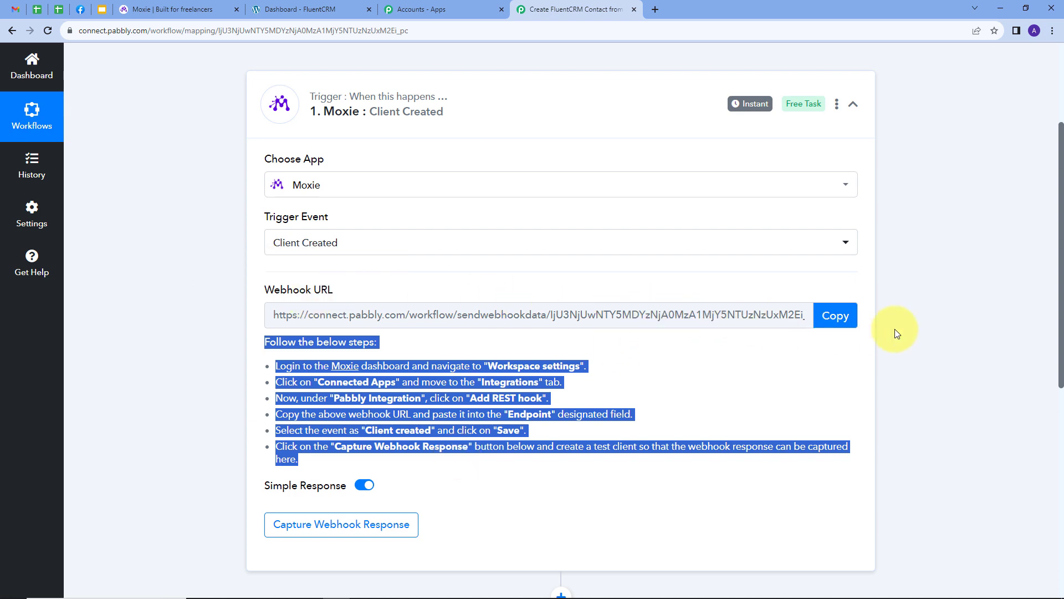
{"action": "left_click", "coordinate": [835, 316]}
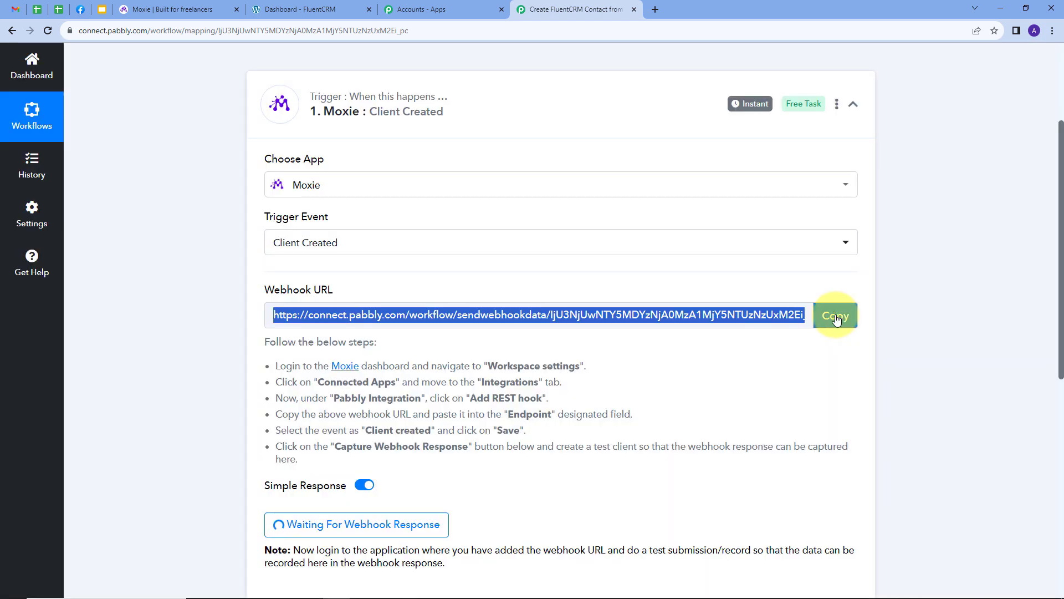
{"action": "left_click", "coordinate": [185, 11]}
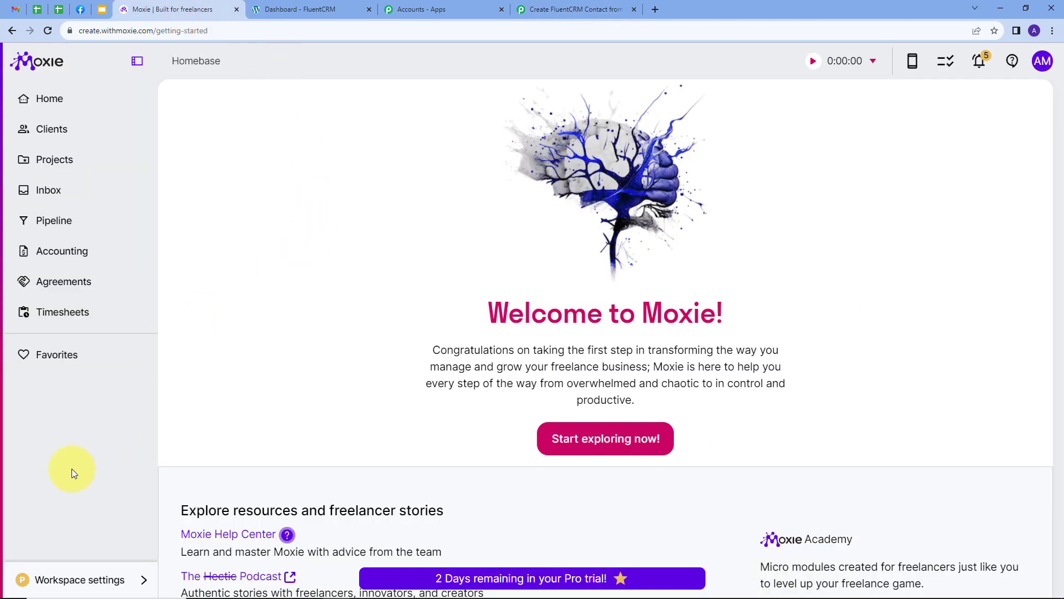
{"action": "left_click", "coordinate": [91, 580]}
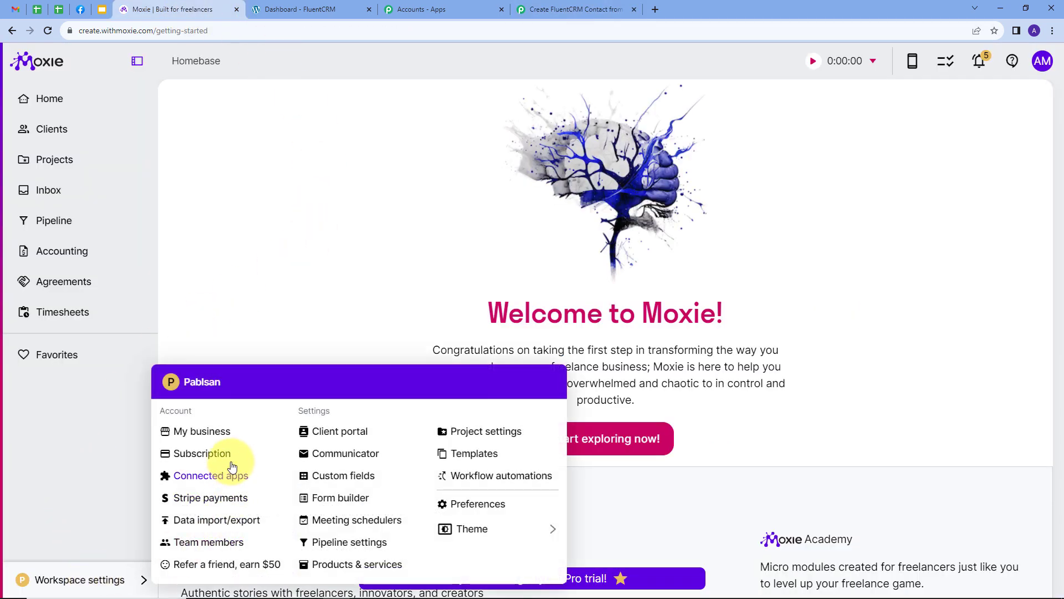
{"action": "left_click", "coordinate": [201, 480]}
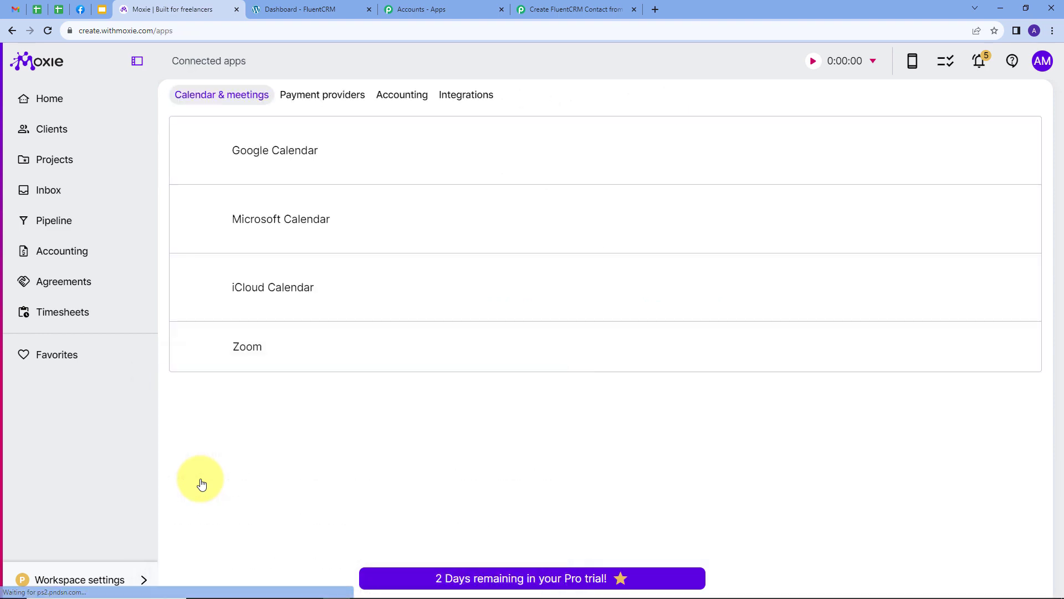
{"action": "left_click", "coordinate": [452, 101]}
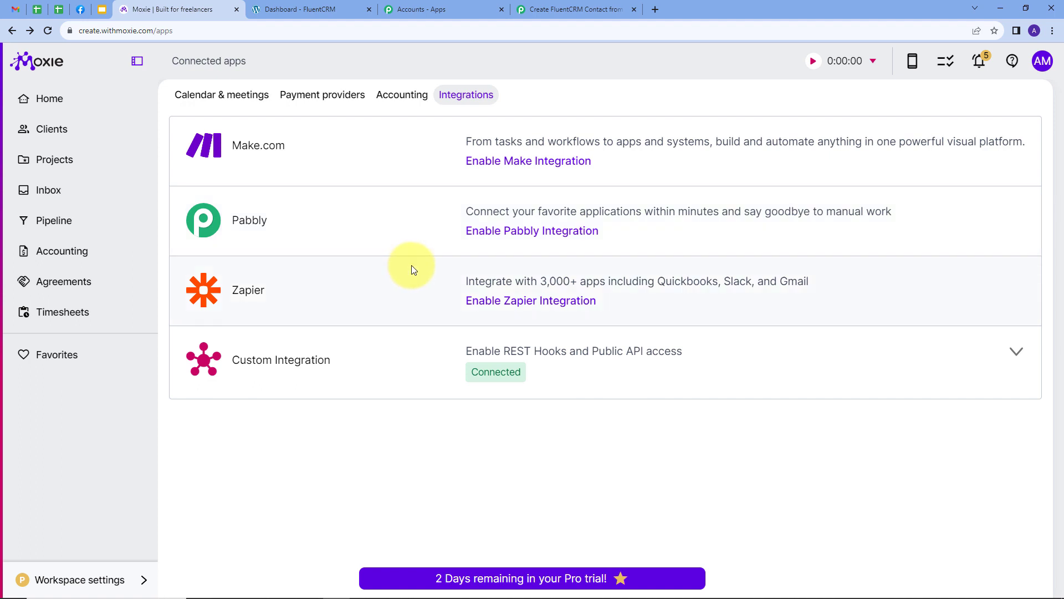
{"action": "left_click", "coordinate": [686, 239]}
{"action": "scroll", "coordinate": [775, 270], "scroll_direction": "down", "scroll_amount": 1}
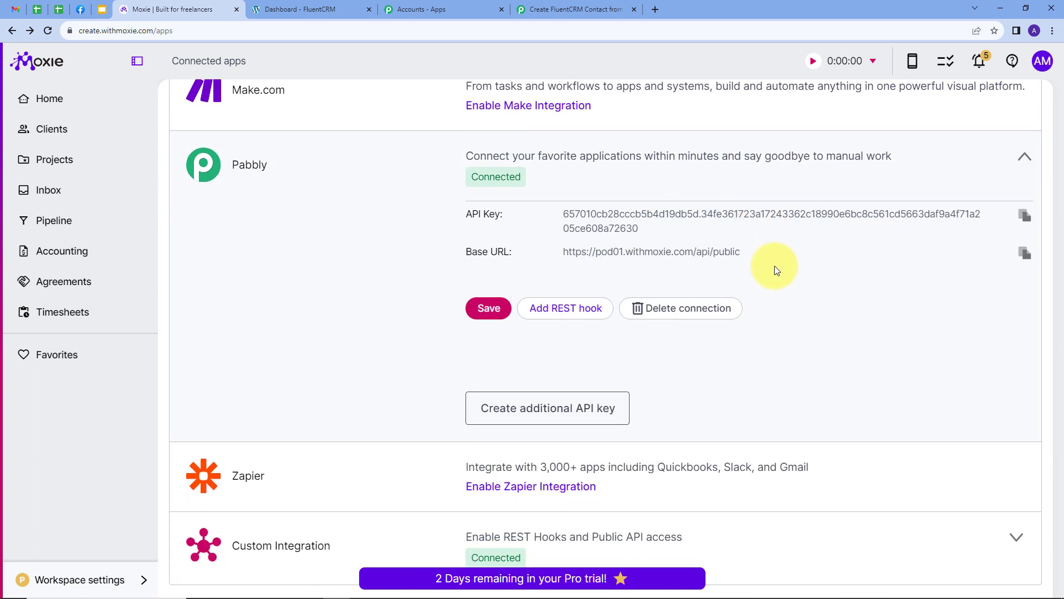
- Add a REST hook for the Client created event using the copied Pabbly webhook URL as endpoint
{"action": "left_click", "coordinate": [554, 313]}
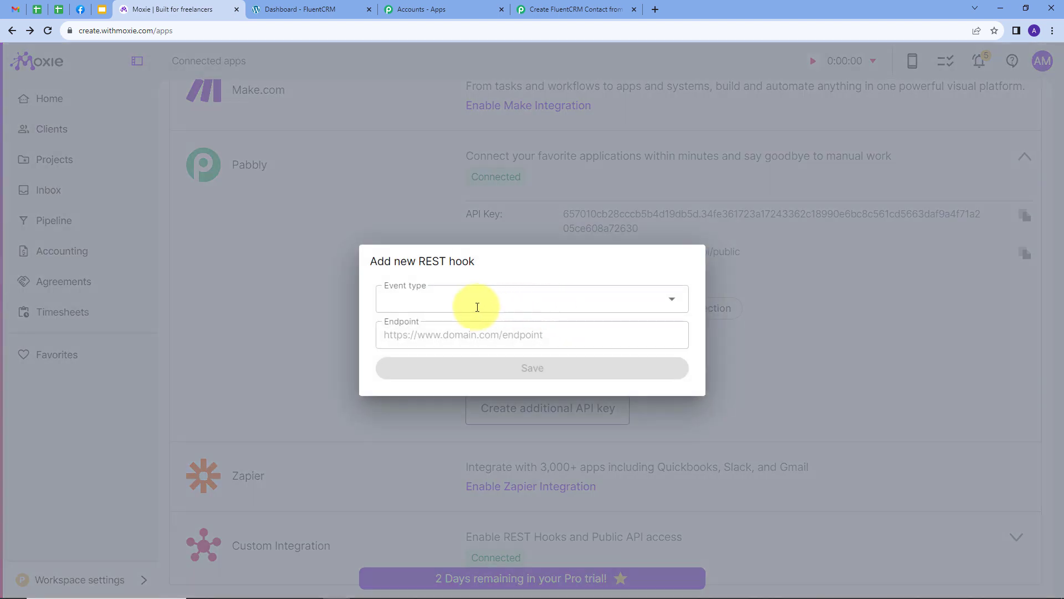
{"action": "left_click", "coordinate": [672, 297]}
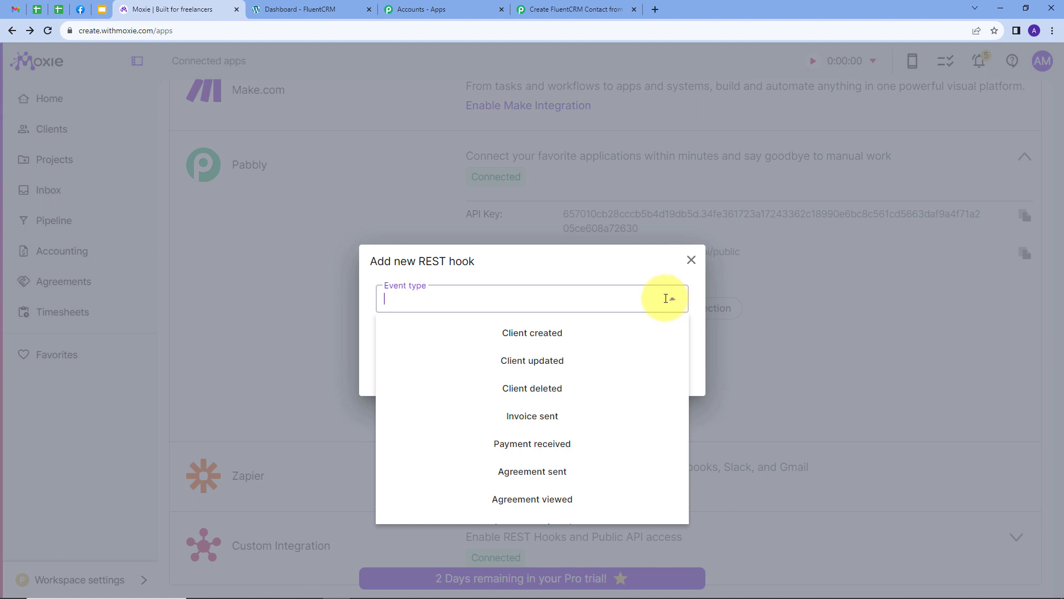
{"action": "left_click", "coordinate": [541, 339]}
{"action": "left_click", "coordinate": [418, 333]}
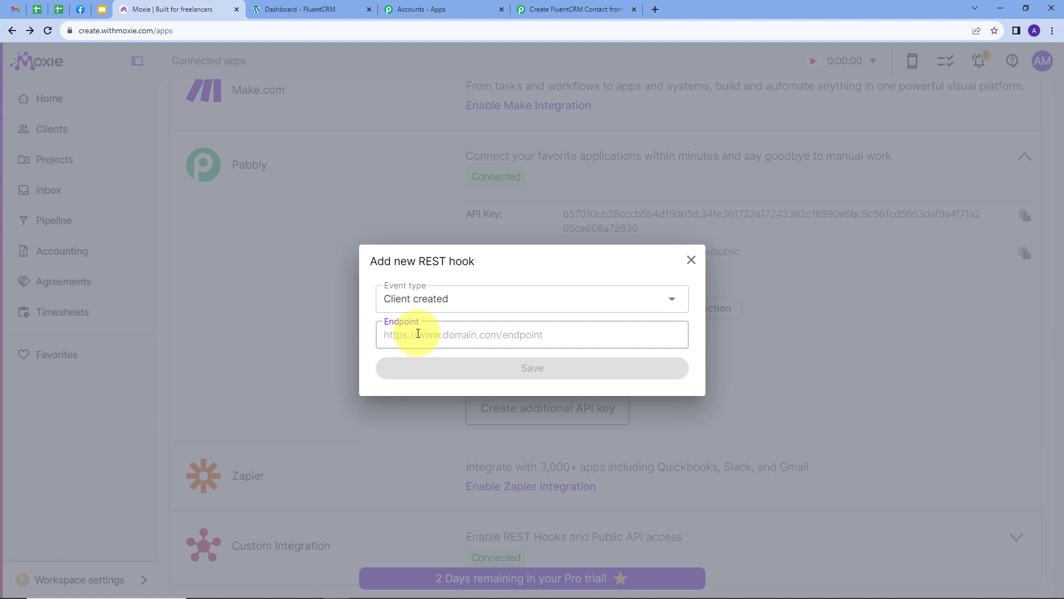
{"action": "key", "text": "ctrl+v"}
{"action": "left_click", "coordinate": [528, 368]}
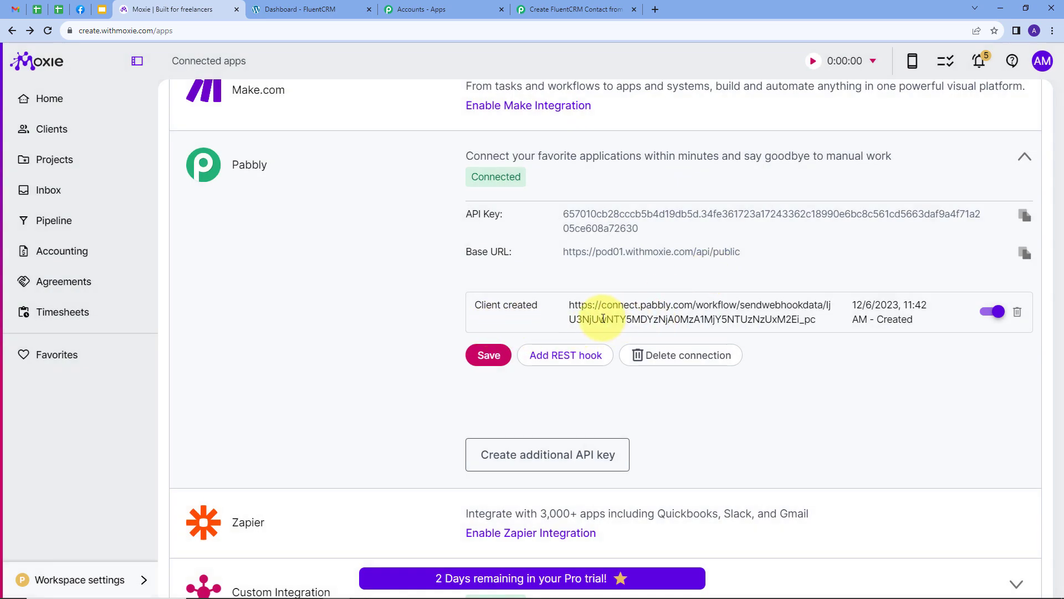
{"action": "left_click", "coordinate": [578, 9]}
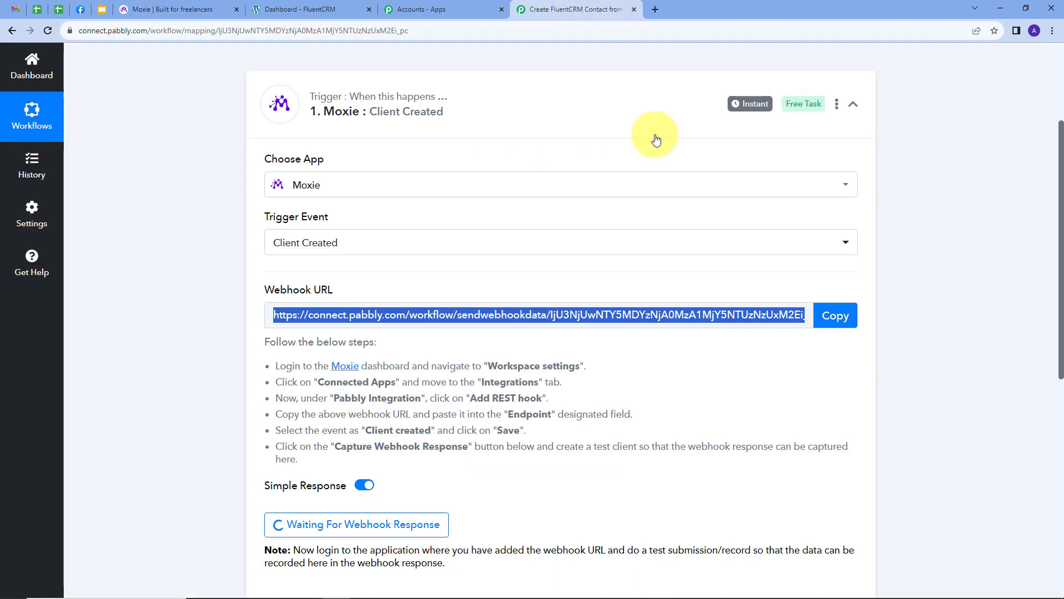
{"action": "scroll", "coordinate": [368, 357], "scroll_direction": "down", "scroll_amount": 1}
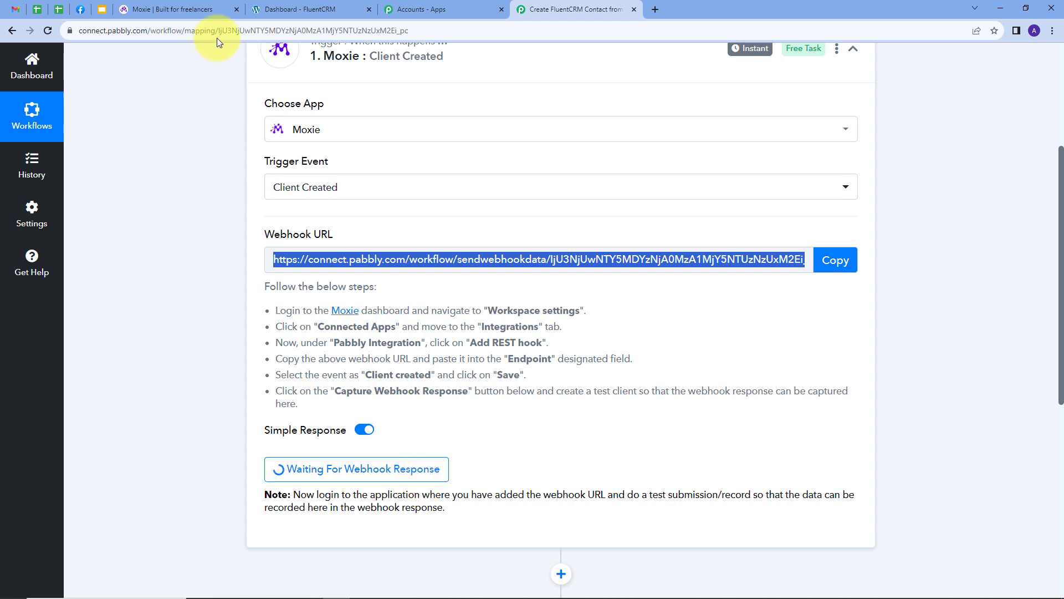
{"action": "left_click", "coordinate": [192, 9]}
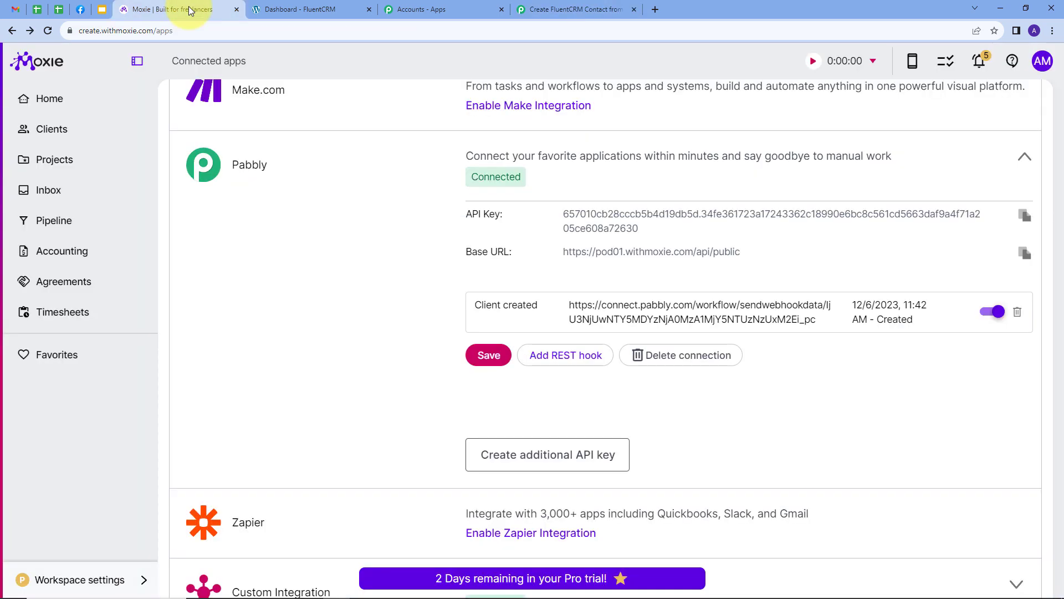
- Start creating a new client in Moxie and enter the client's full name
{"action": "left_click", "coordinate": [37, 136]}
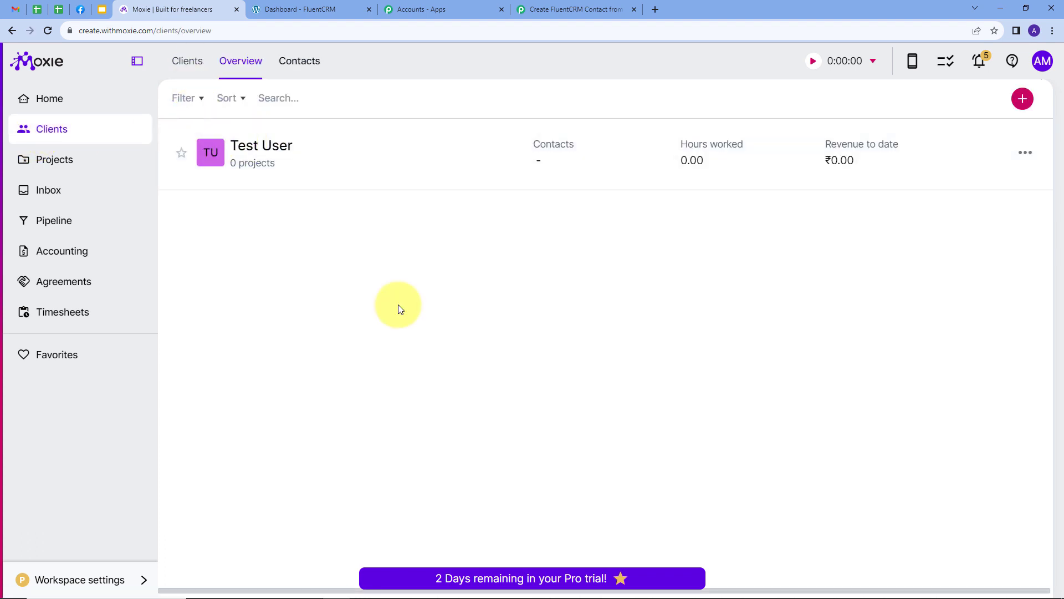
{"action": "left_click", "coordinate": [1022, 99]}
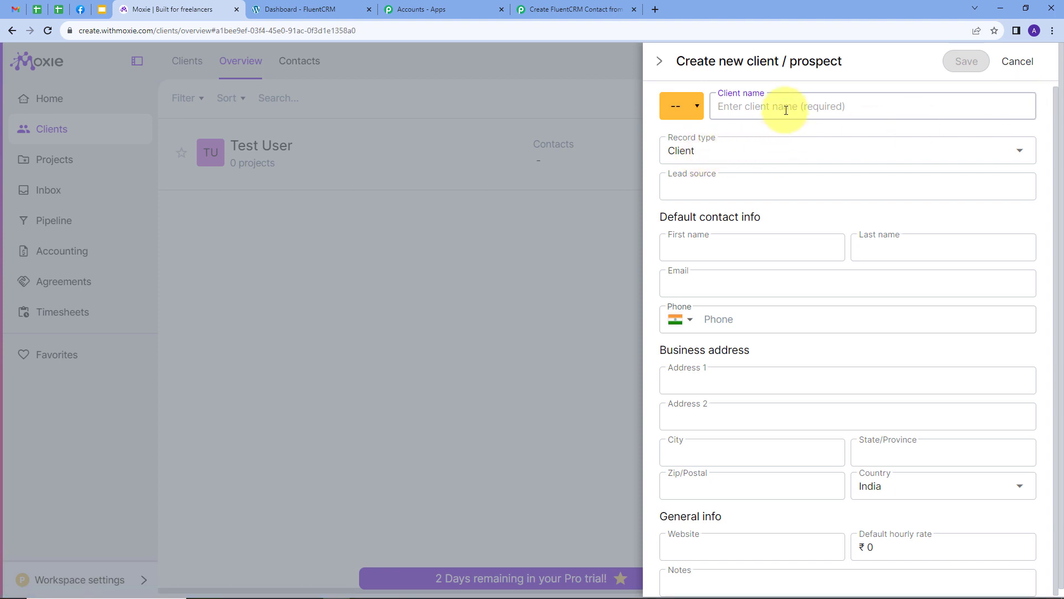
{"action": "type", "text": "Du"}
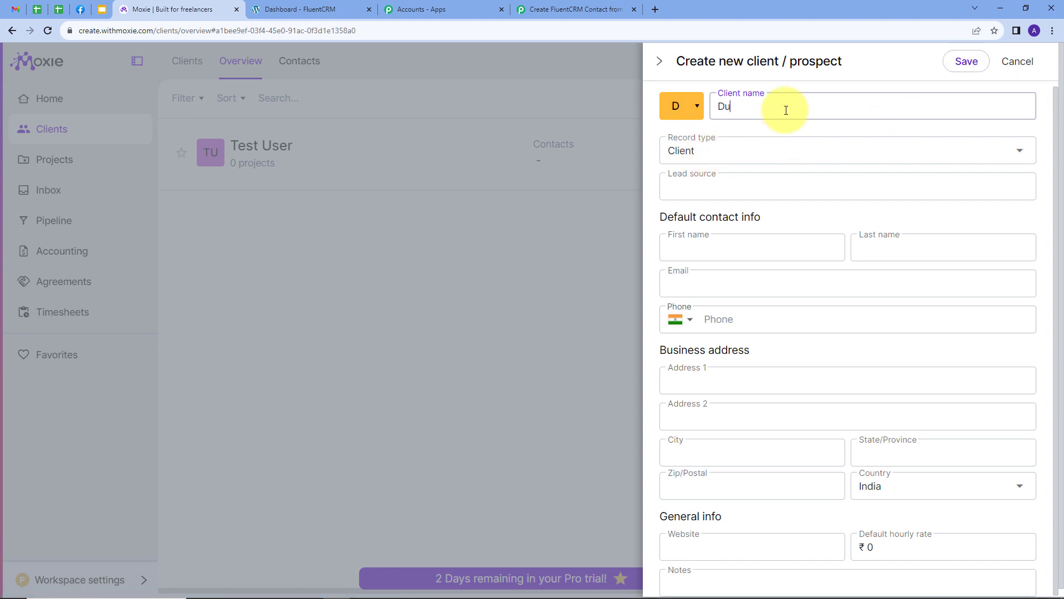
{"action": "type", "text": "mmy User"}
{"action": "scroll", "coordinate": [770, 221], "scroll_direction": "down", "scroll_amount": 1}
- Fill in the default contact's first name, last name and e-mail address
{"action": "left_click", "coordinate": [740, 231]}
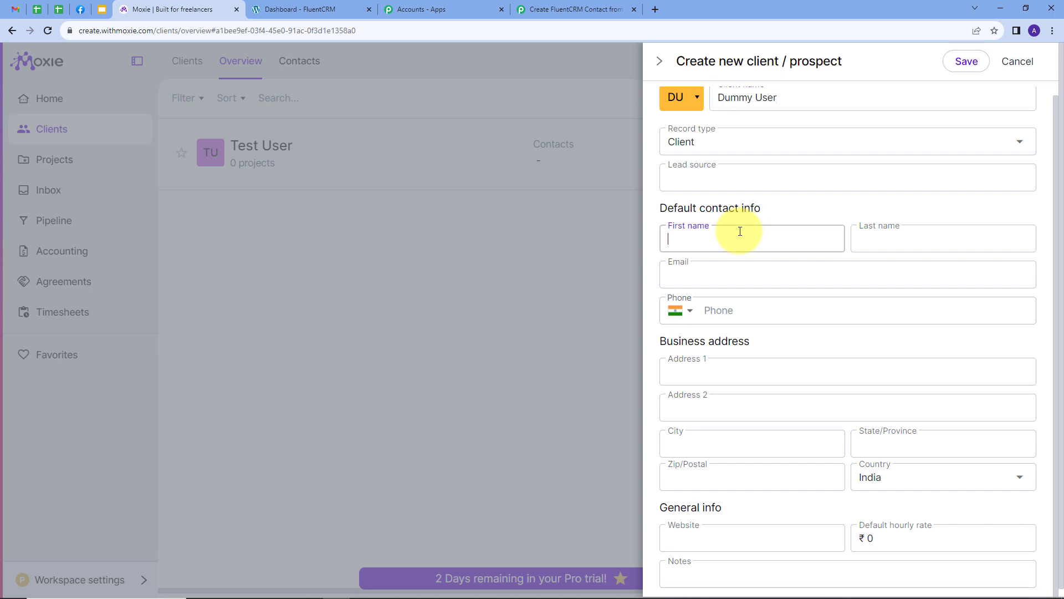
{"action": "type", "text": "Dummy"}
{"action": "key", "text": "Tab"}
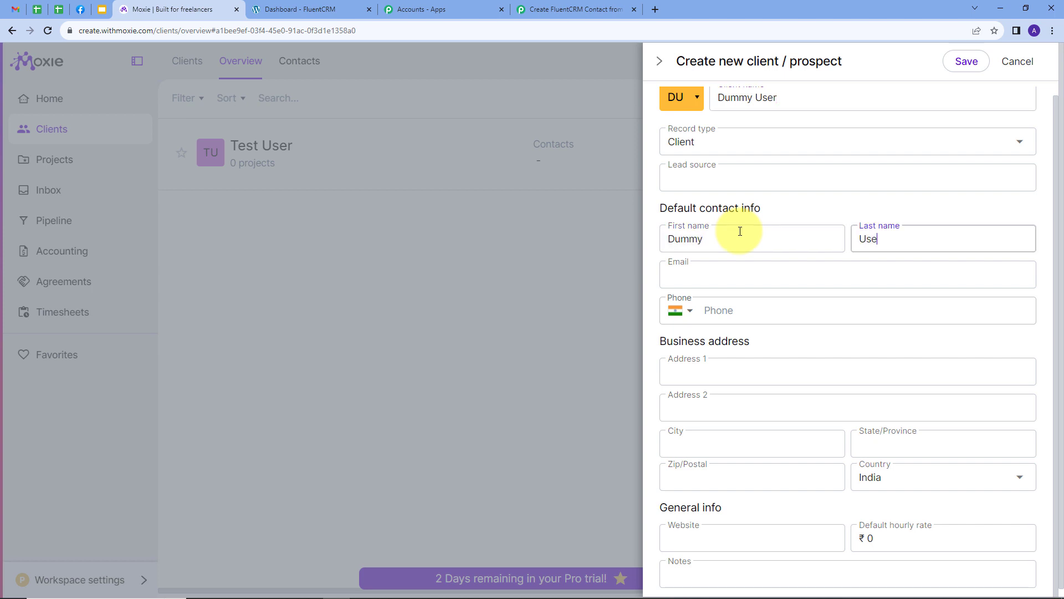
{"action": "key", "text": "Tab"}
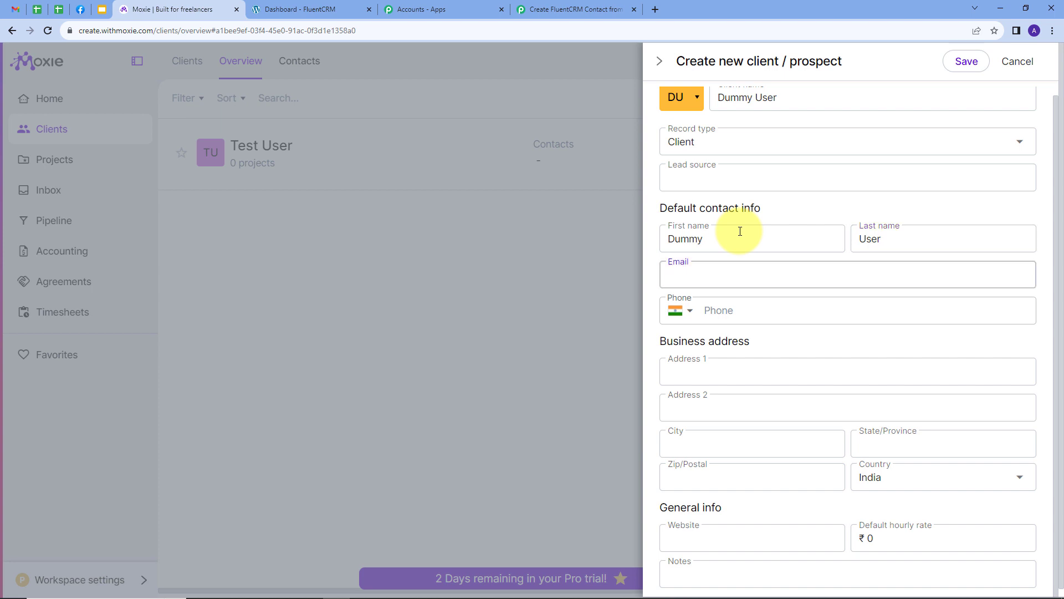
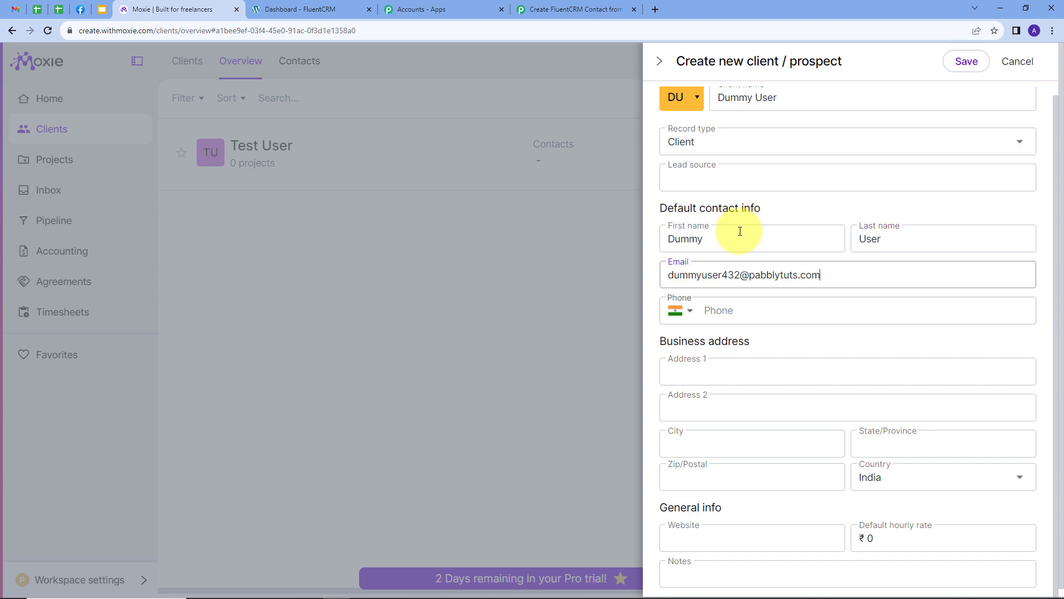
- Enter the default contact's phone number
{"action": "key", "text": "Tab"}
{"action": "key", "text": "Tab"}
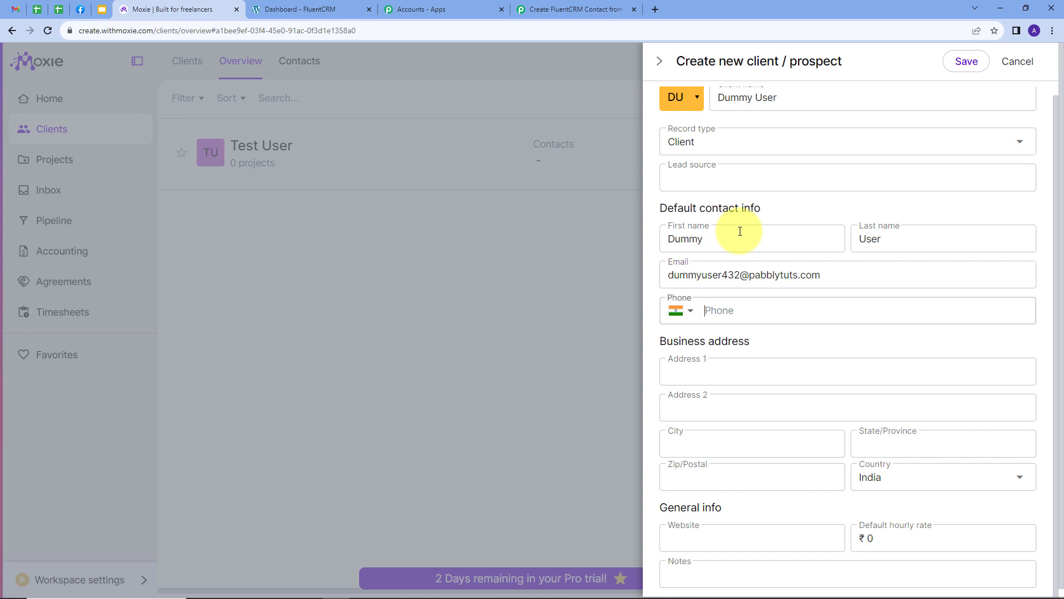
{"action": "key", "text": "Tab"}
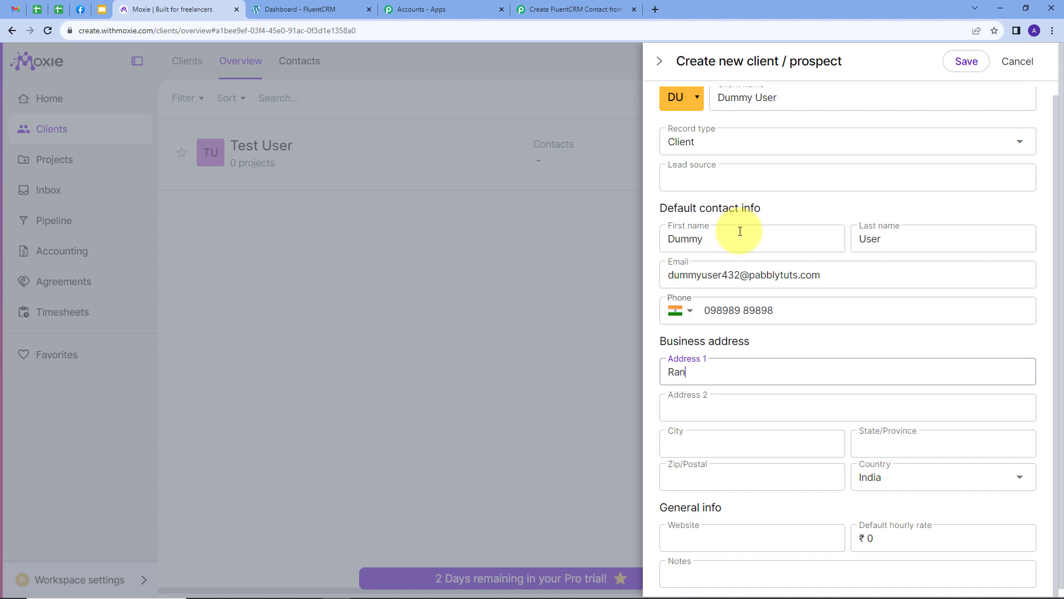
- Fill in the business address line, city, state and zip code for the client
{"action": "type", "text": "Random"}
{"action": "key", "text": "Tab"}
{"action": "key", "text": "Tab"}
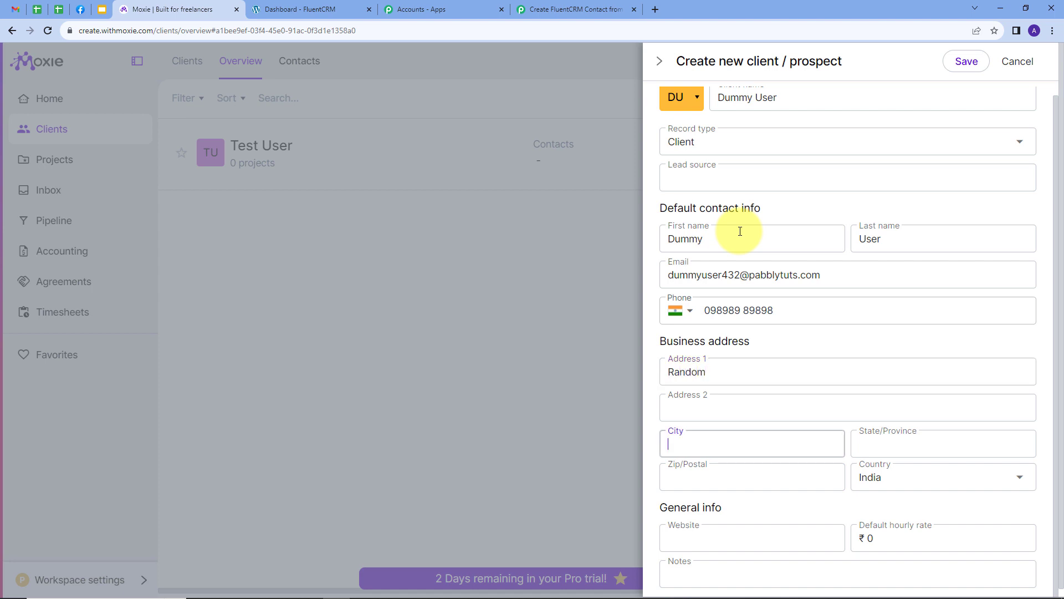
{"action": "type", "text": "Bhopal"}
{"action": "key", "text": "Tab"}
{"action": "type", "text": "Mp"}
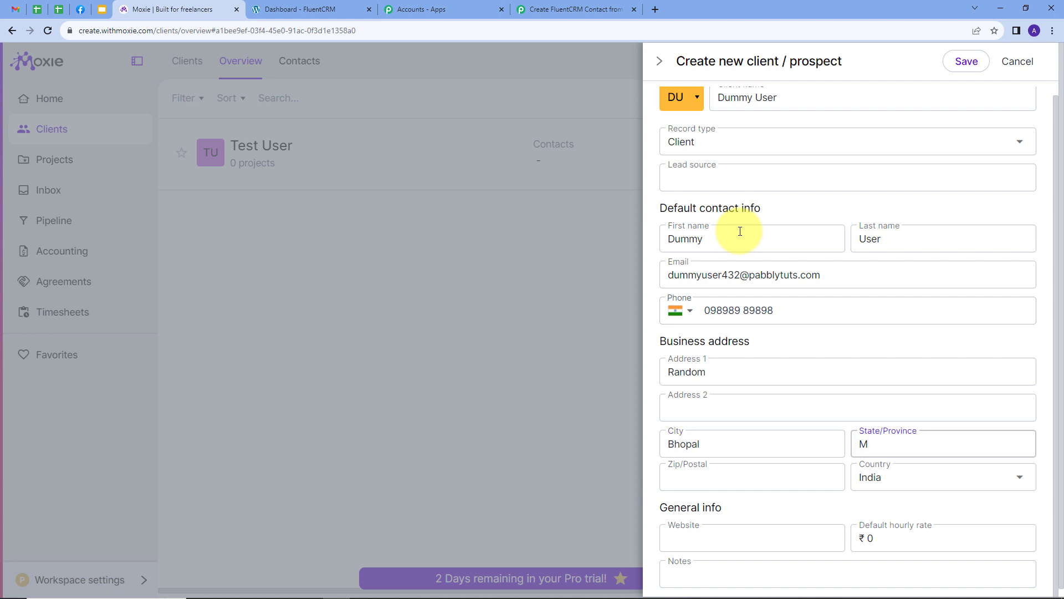
{"action": "key", "text": "Tab"}
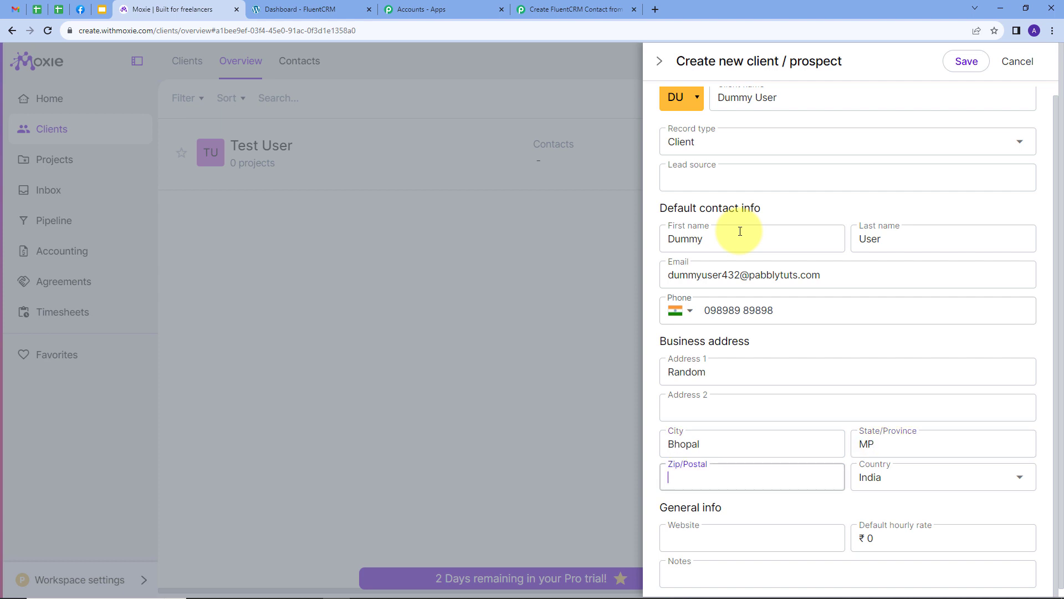
{"action": "type", "text": "111111"}
{"action": "key", "text": "Tab"}
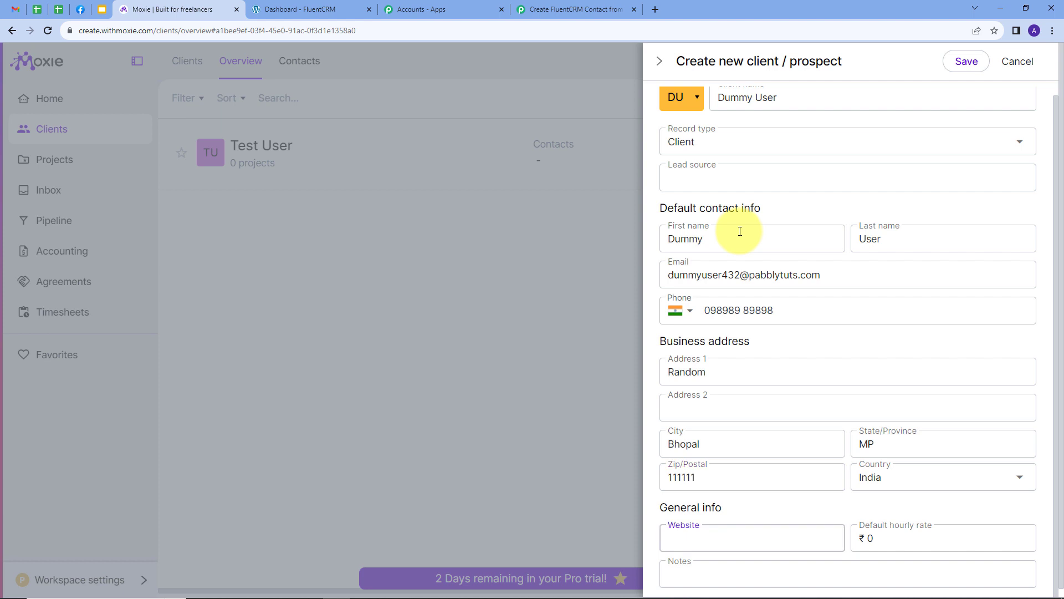
- Save the new client and decline the browser's offer to save the address
{"action": "scroll", "coordinate": [740, 231], "scroll_direction": "up", "scroll_amount": 1}
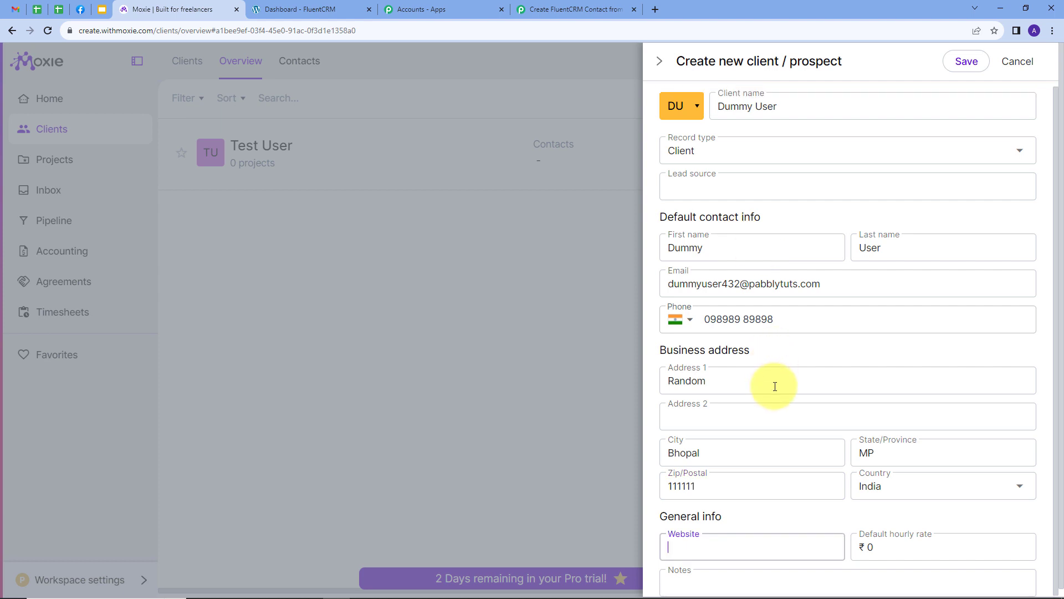
{"action": "scroll", "coordinate": [775, 386], "scroll_direction": "down", "scroll_amount": 1}
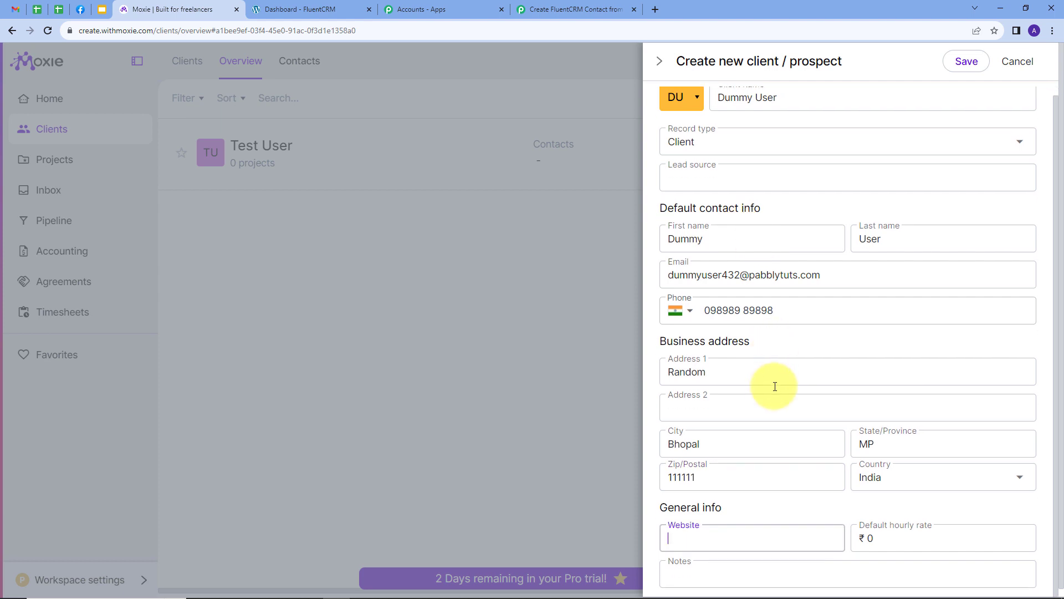
{"action": "left_click", "coordinate": [961, 62]}
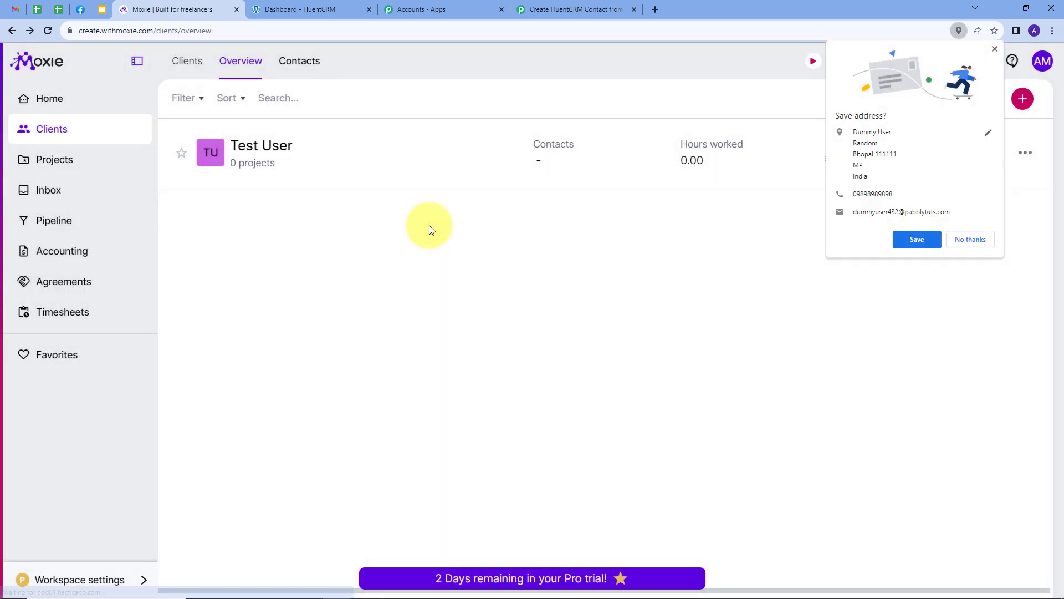
{"action": "left_click", "coordinate": [970, 240]}
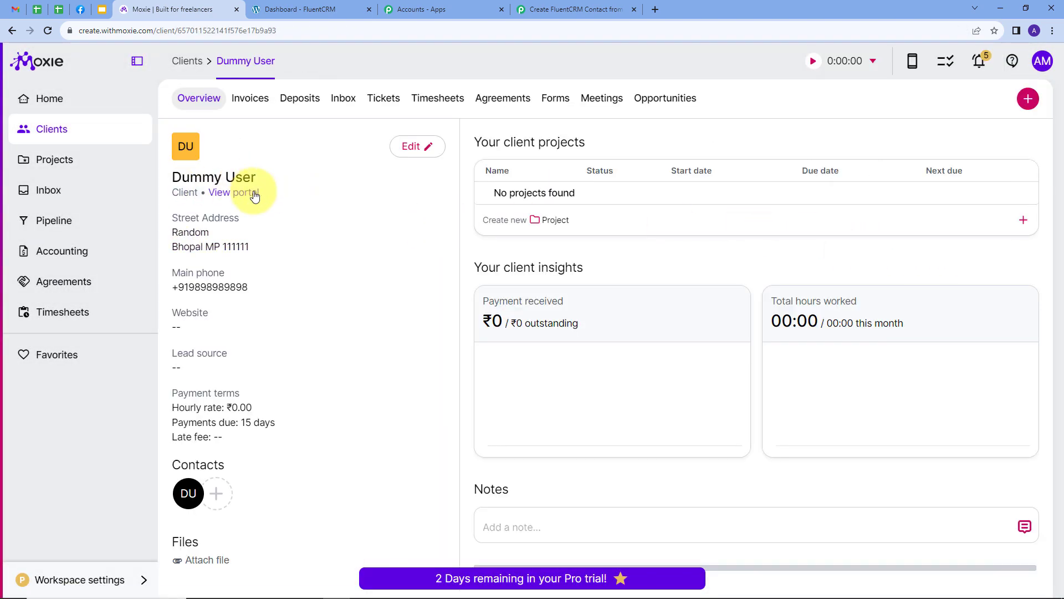
- Examine the webhook response fields captured in the Pabbly trigger step
{"action": "left_click", "coordinate": [586, 5]}
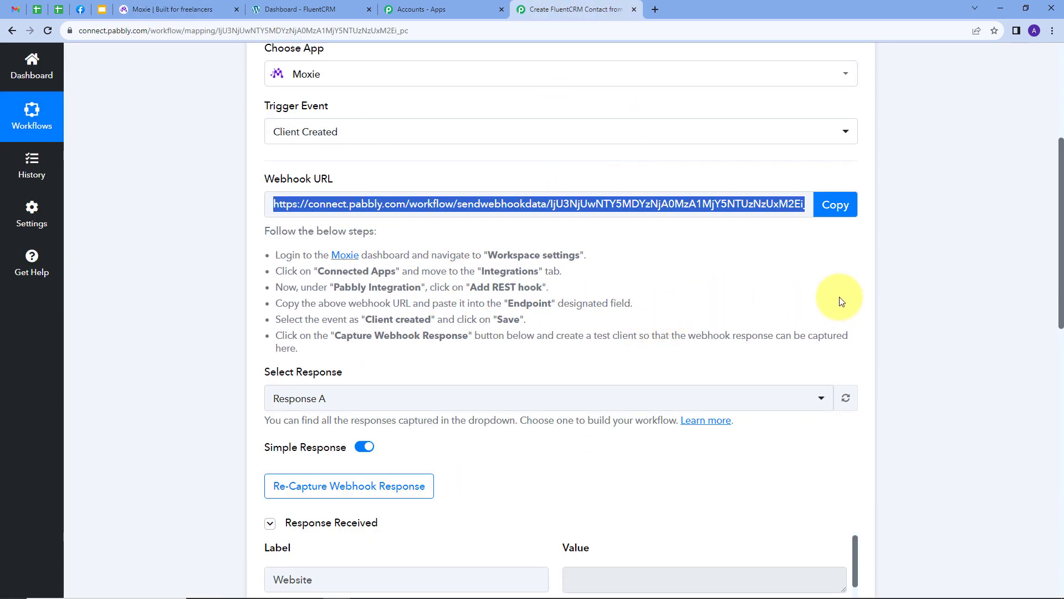
{"action": "scroll", "coordinate": [854, 294], "scroll_direction": "down", "scroll_amount": 3}
{"action": "scroll", "coordinate": [868, 289], "scroll_direction": "down", "scroll_amount": 3}
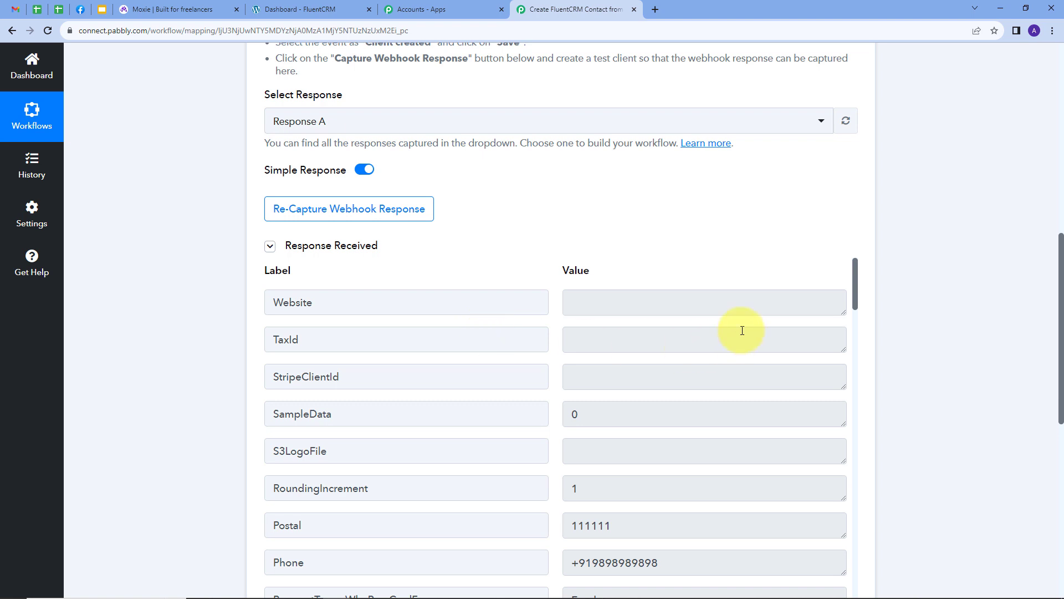
{"action": "scroll", "coordinate": [687, 376], "scroll_direction": "down", "scroll_amount": 2}
{"action": "left_click_drag", "start_coordinate": [612, 413], "coordinate": [542, 419]}
{"action": "left_click_drag", "start_coordinate": [680, 458], "coordinate": [554, 465]}
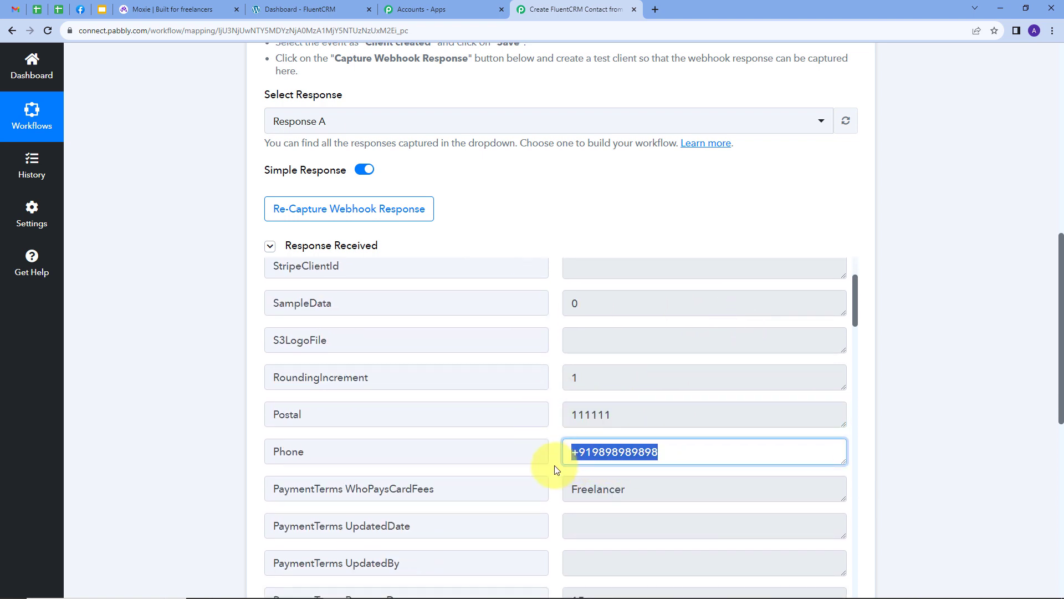
{"action": "scroll", "coordinate": [752, 363], "scroll_direction": "down", "scroll_amount": 10}
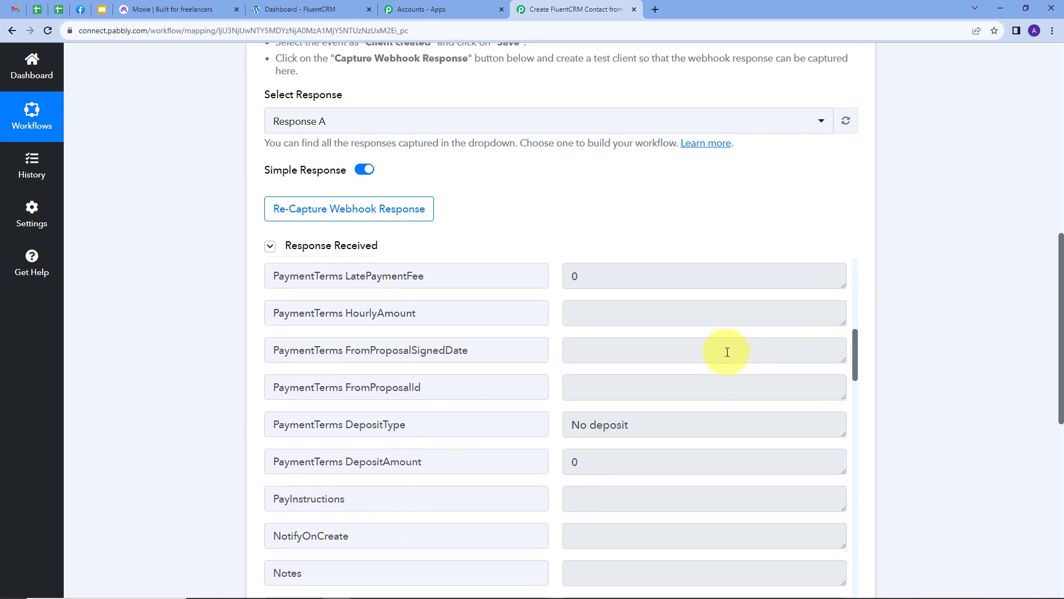
{"action": "scroll", "coordinate": [707, 348], "scroll_direction": "down", "scroll_amount": 2}
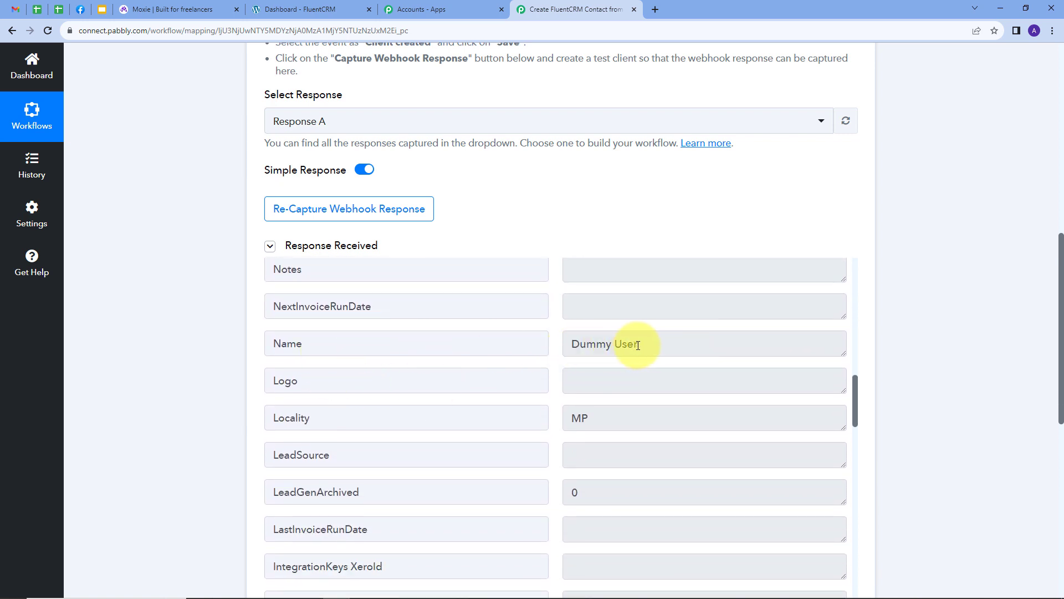
{"action": "left_click", "coordinate": [570, 345]}
{"action": "left_click_drag", "start_coordinate": [570, 345], "coordinate": [544, 344]}
{"action": "scroll", "coordinate": [729, 347], "scroll_direction": "down", "scroll_amount": 2}
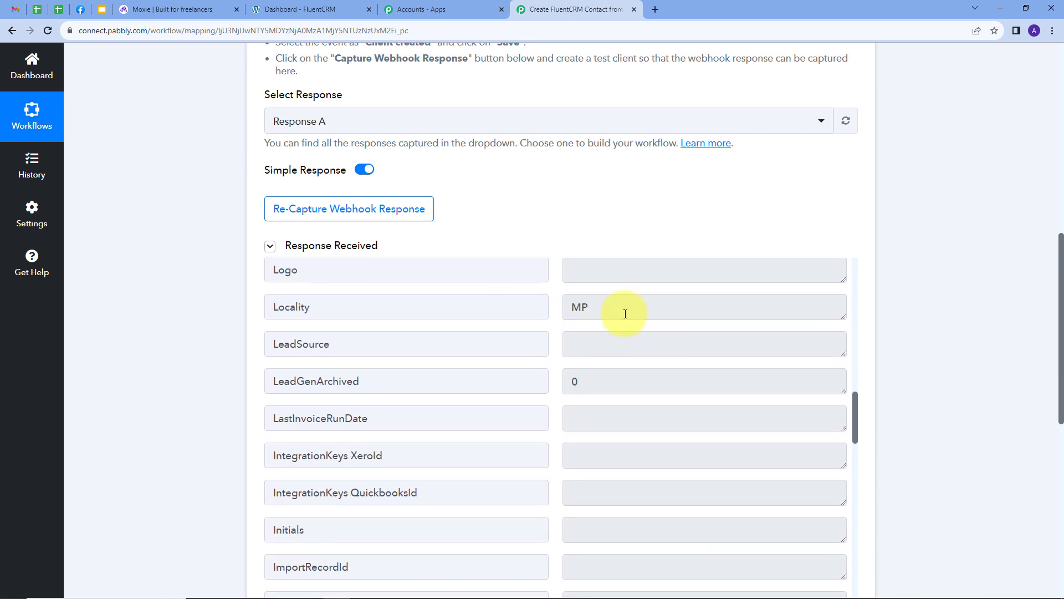
{"action": "left_click_drag", "start_coordinate": [624, 310], "coordinate": [527, 315]}
{"action": "scroll", "coordinate": [682, 345], "scroll_direction": "down", "scroll_amount": 7}
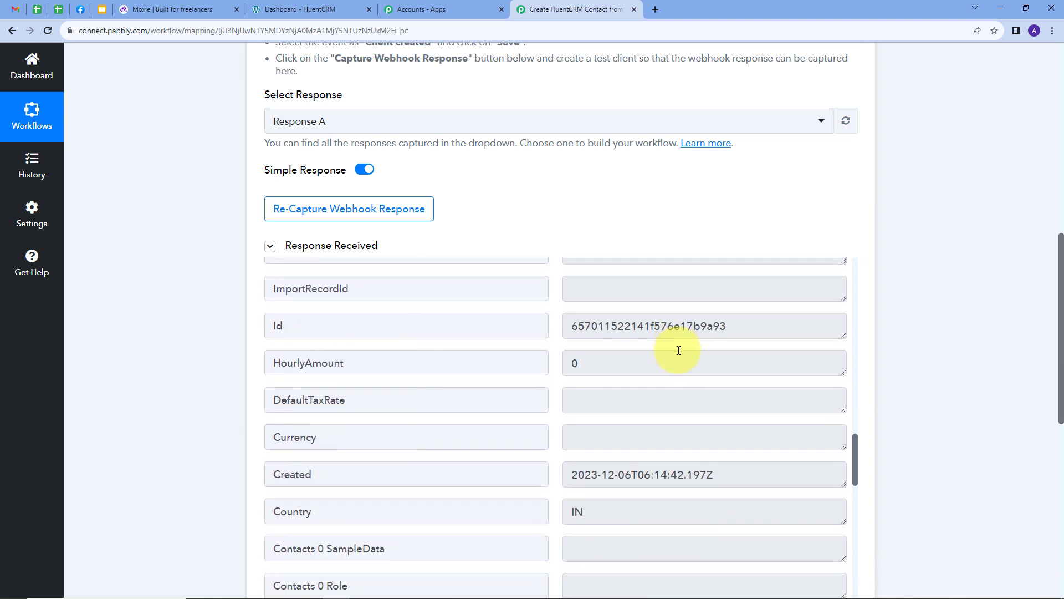
{"action": "left_click", "coordinate": [603, 401]}
{"action": "left_click_drag", "start_coordinate": [604, 401], "coordinate": [532, 404]}
{"action": "scroll", "coordinate": [672, 394], "scroll_direction": "down", "scroll_amount": 5}
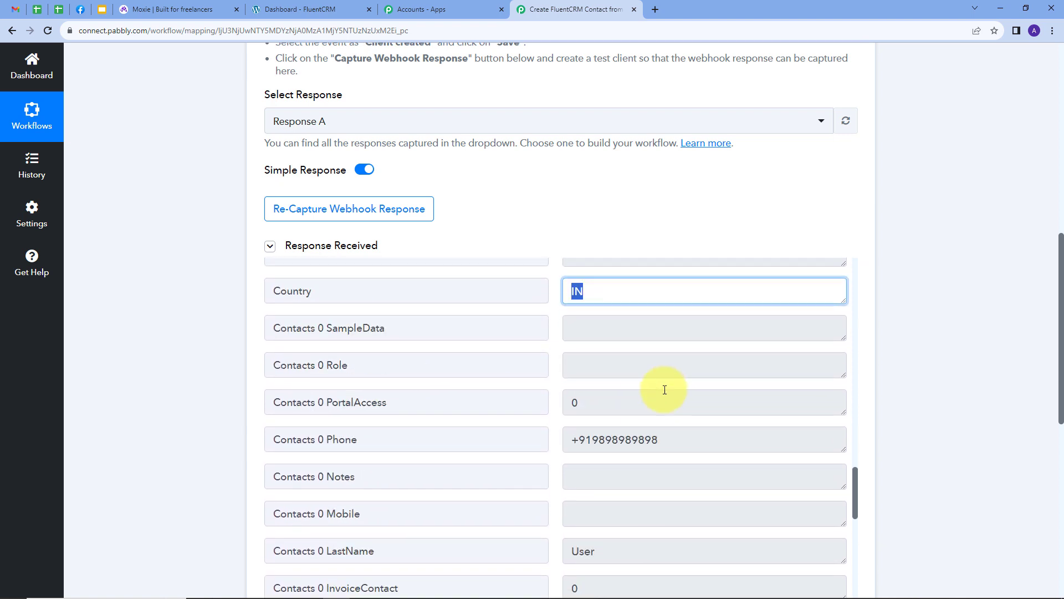
{"action": "scroll", "coordinate": [664, 389], "scroll_direction": "down", "scroll_amount": 5}
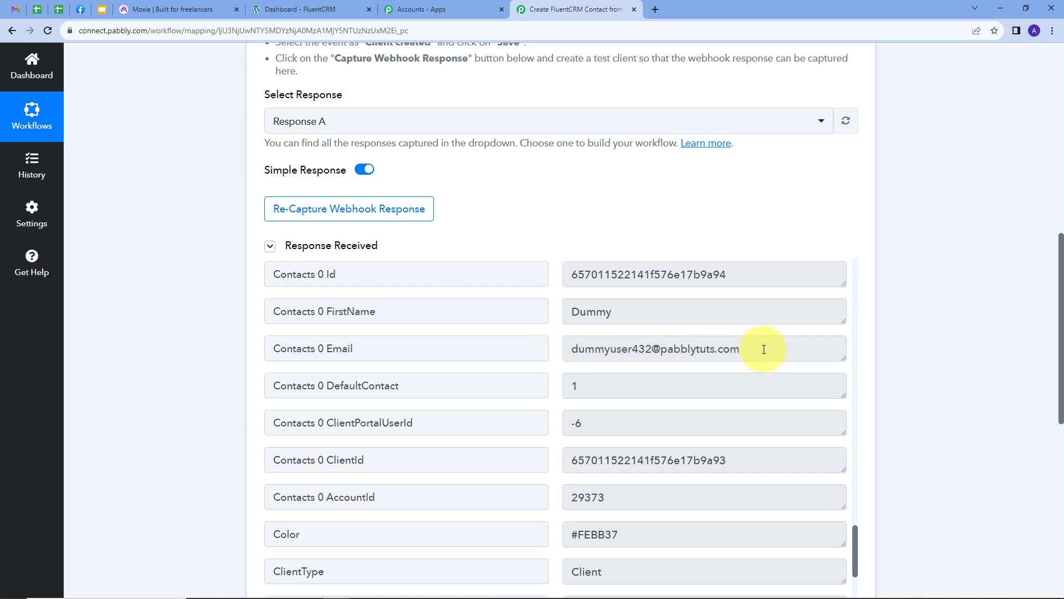
{"action": "left_click_drag", "start_coordinate": [763, 349], "coordinate": [564, 356]}
{"action": "scroll", "coordinate": [664, 366], "scroll_direction": "down", "scroll_amount": 5}
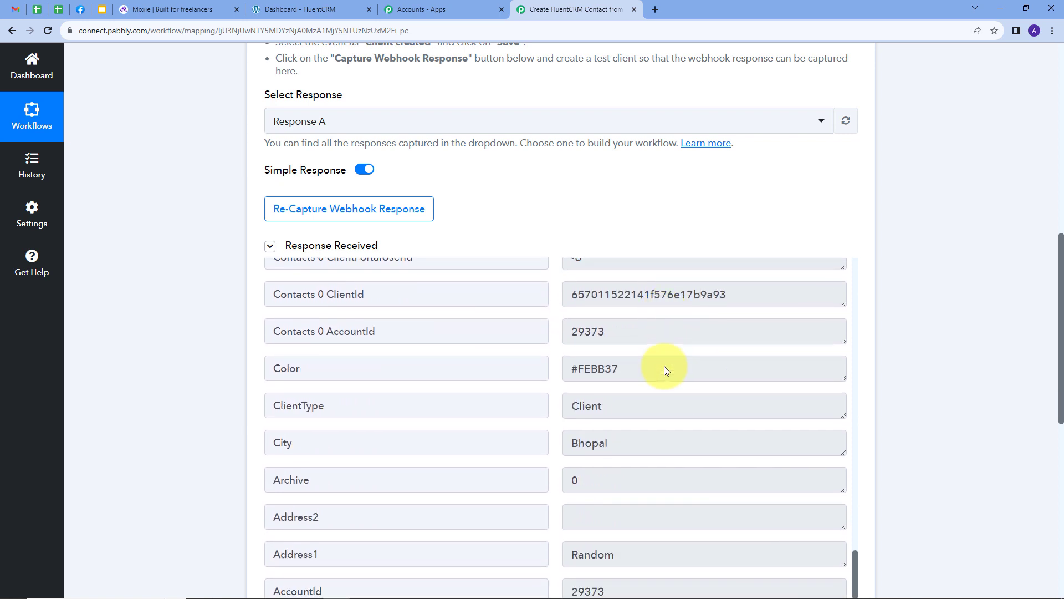
{"action": "left_click_drag", "start_coordinate": [610, 432], "coordinate": [563, 443]}
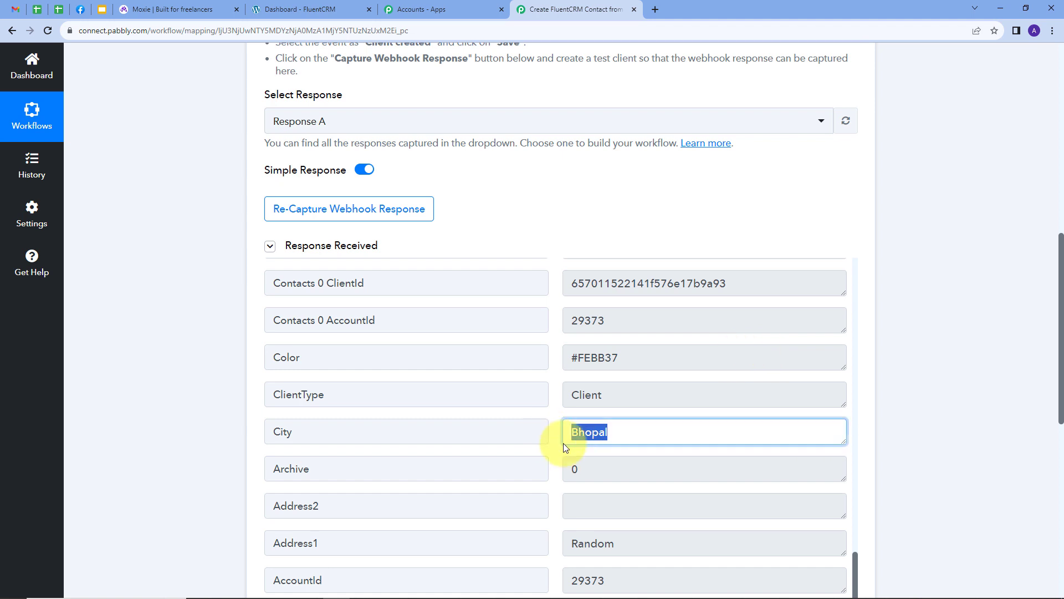
{"action": "left_click_drag", "start_coordinate": [634, 550], "coordinate": [557, 554]}
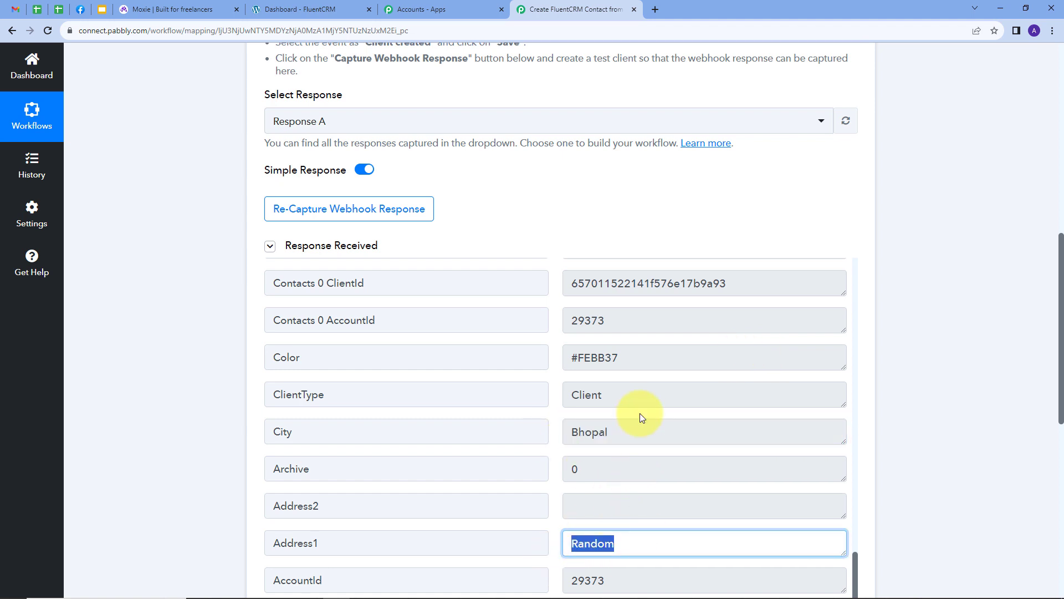
{"action": "scroll", "coordinate": [640, 414], "scroll_direction": "up", "scroll_amount": 1}
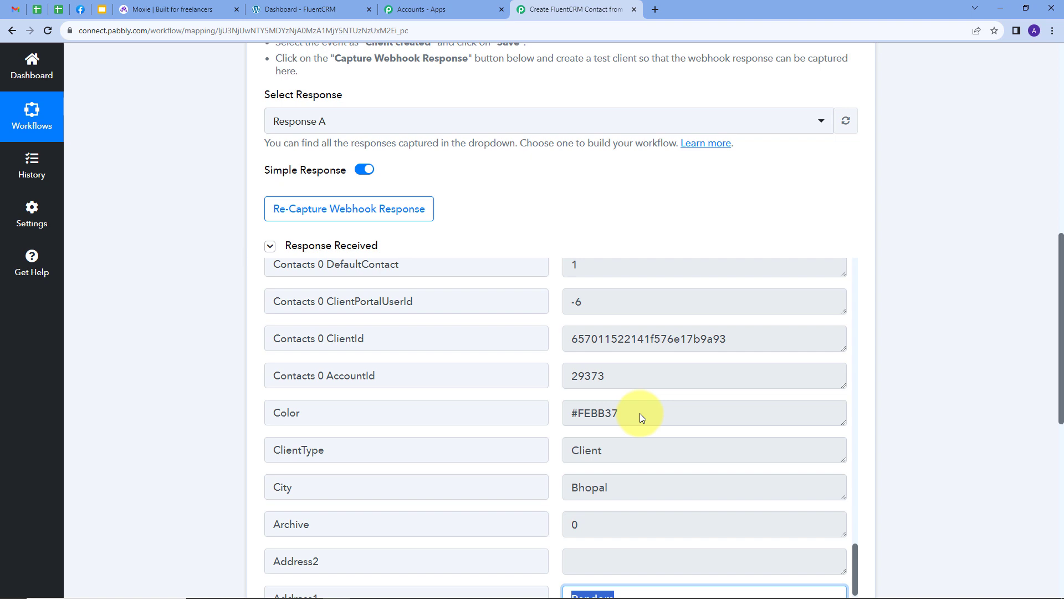
{"action": "scroll", "coordinate": [910, 324], "scroll_direction": "down", "scroll_amount": 3}
{"action": "scroll", "coordinate": [910, 323], "scroll_direction": "down", "scroll_amount": 2}
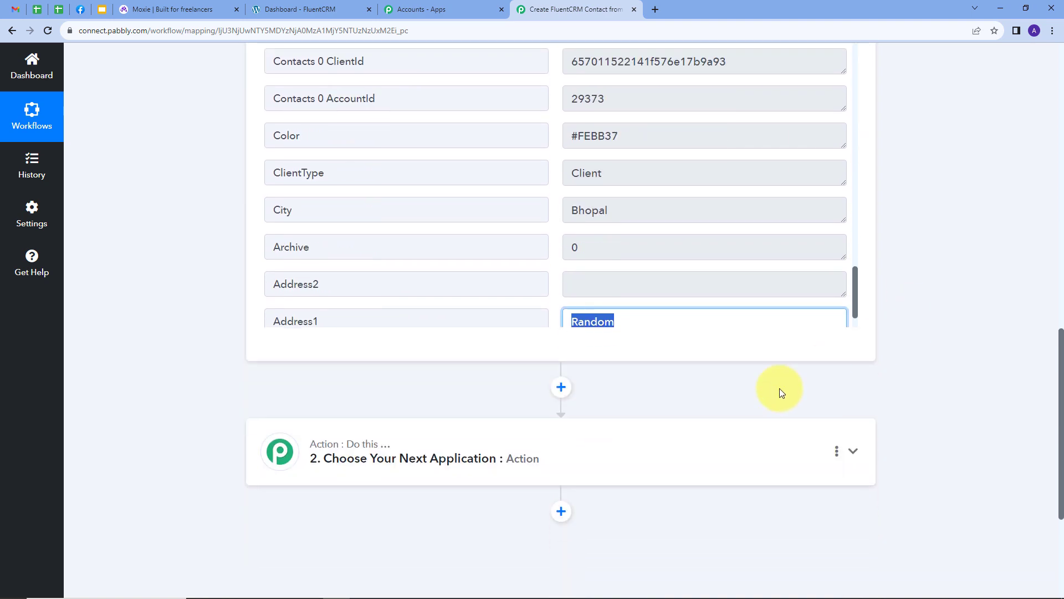
- Set the second workflow step to the FluentCRM app with the Create a Contact action event
{"action": "left_click", "coordinate": [731, 442]}
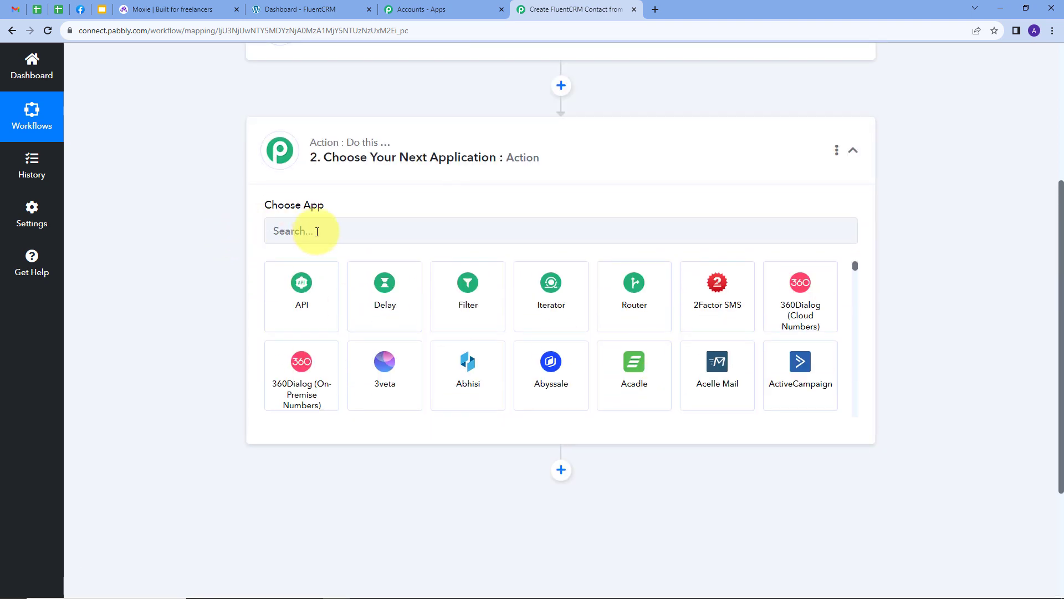
{"action": "left_click", "coordinate": [331, 234]}
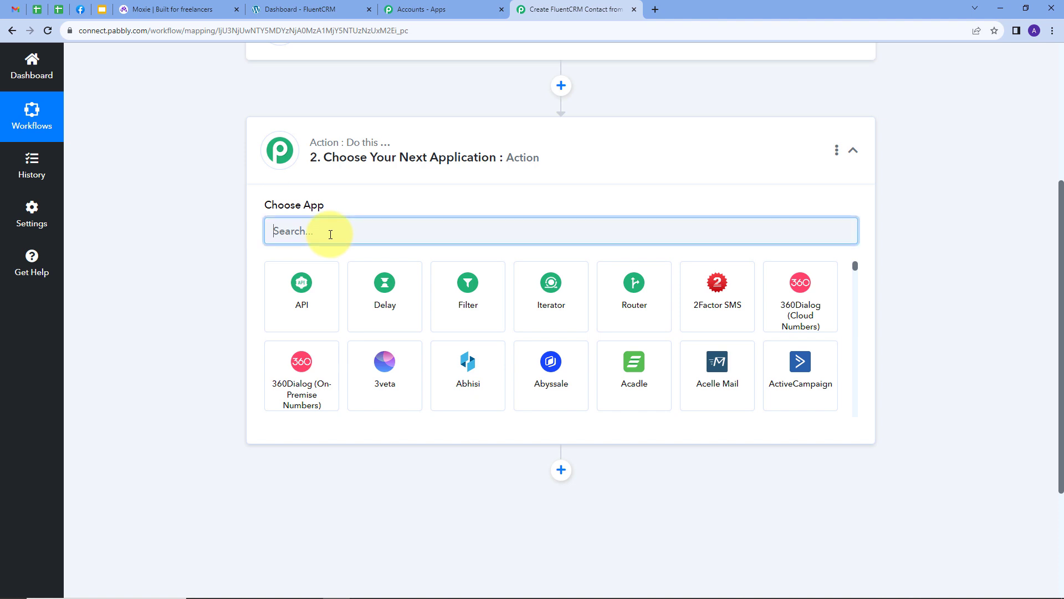
{"action": "type", "text": "Fluen"}
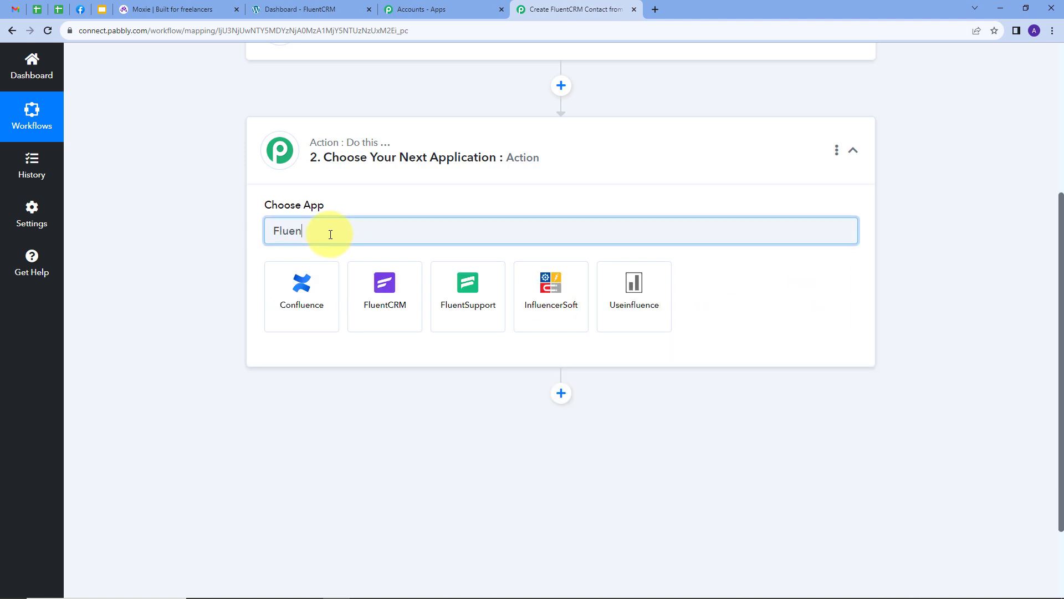
{"action": "left_click", "coordinate": [388, 292]}
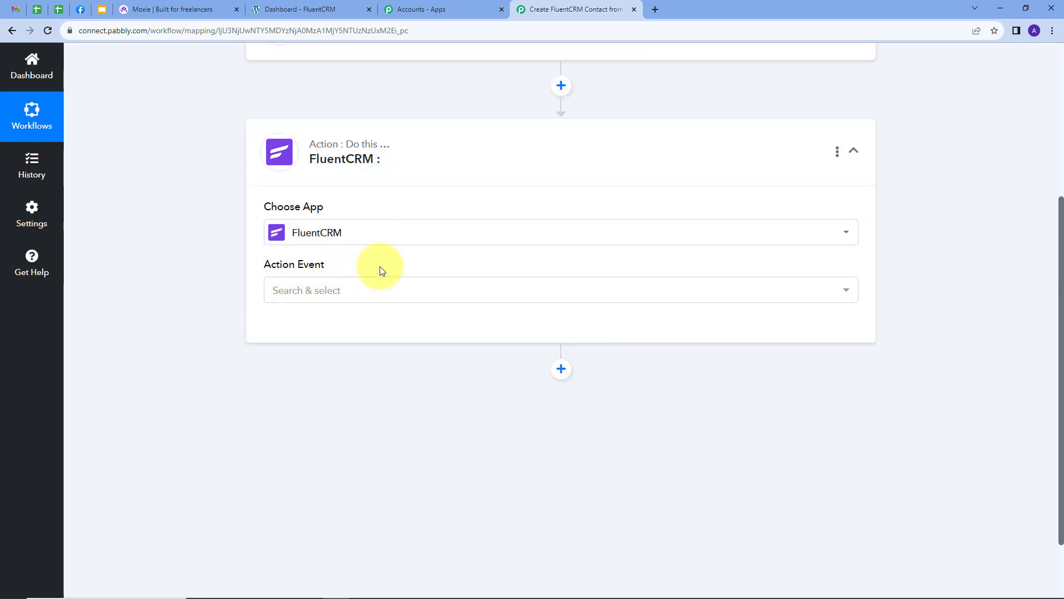
{"action": "left_click", "coordinate": [373, 288]}
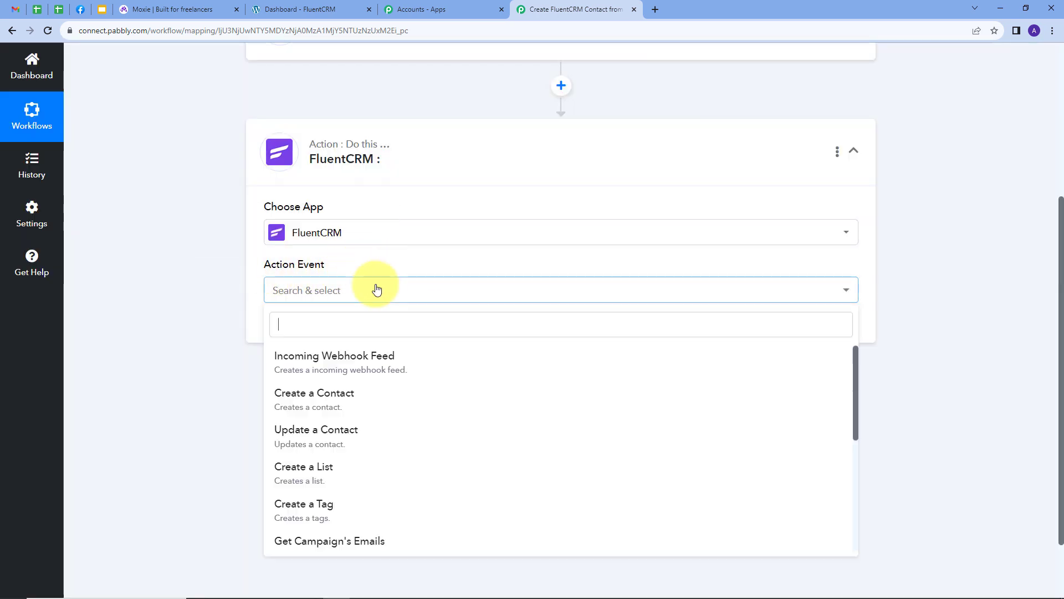
{"action": "left_click", "coordinate": [295, 407]}
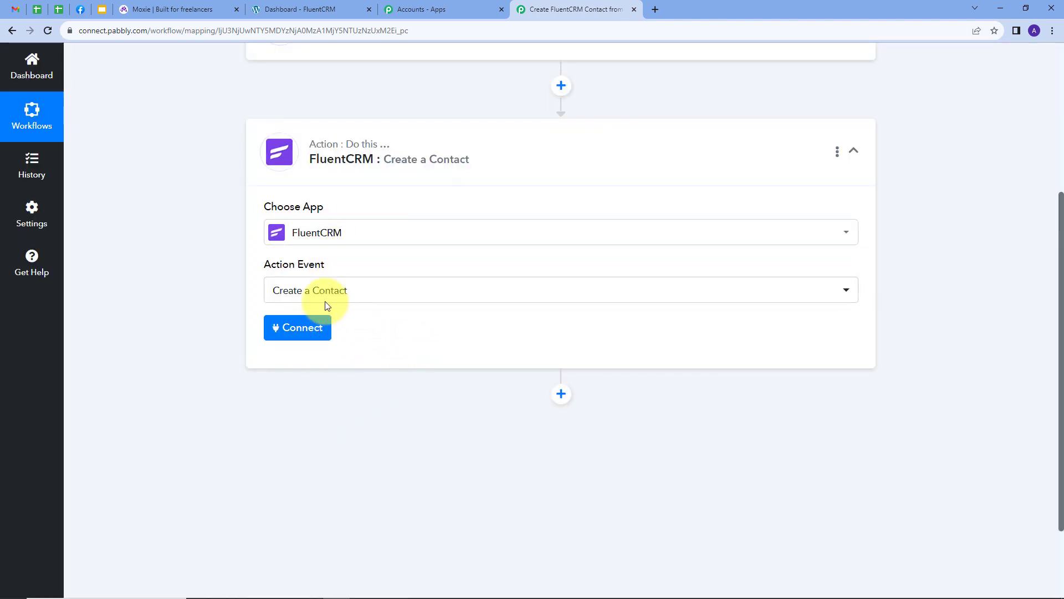
- Start a new FluentCRM connection and copy the WordPress dashboard URL from the FluentCRM tab
{"action": "left_click", "coordinate": [294, 335]}
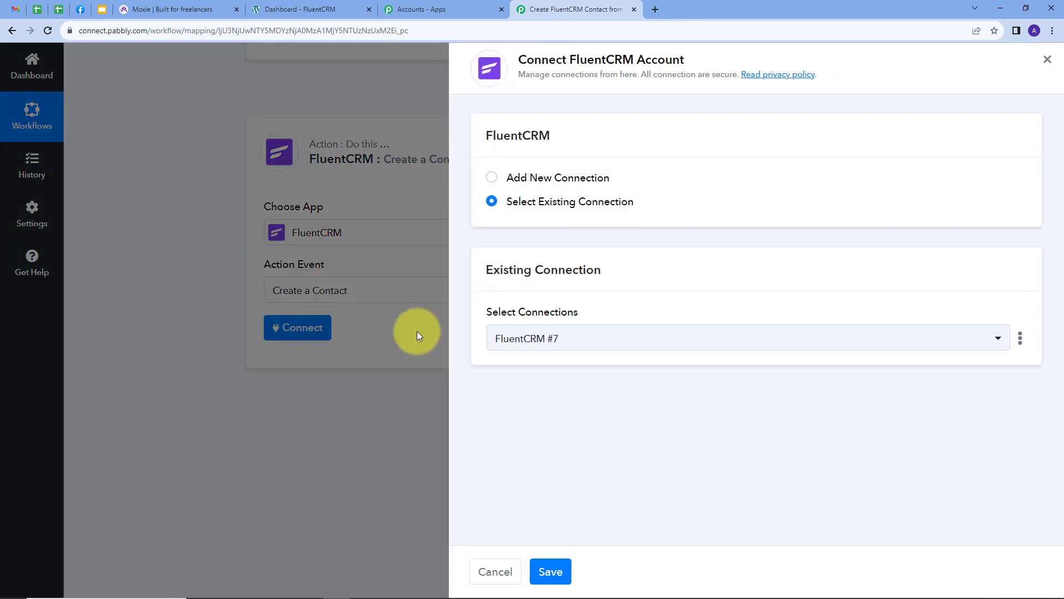
{"action": "left_click", "coordinate": [548, 184]}
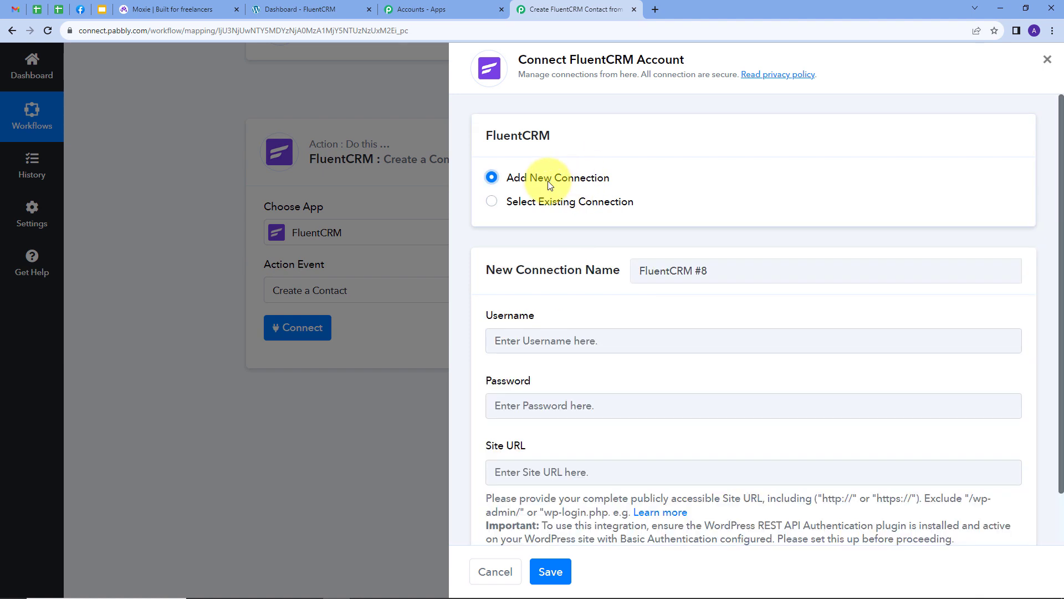
{"action": "scroll", "coordinate": [547, 181], "scroll_direction": "down", "scroll_amount": 1}
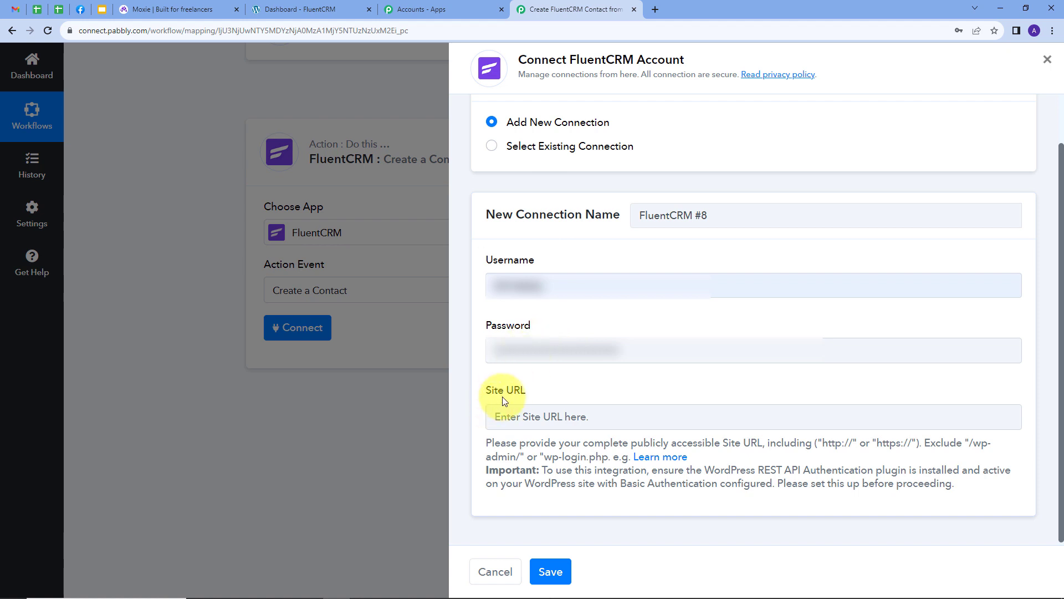
{"action": "left_click", "coordinate": [282, 10]}
{"action": "left_click", "coordinate": [327, 31]}
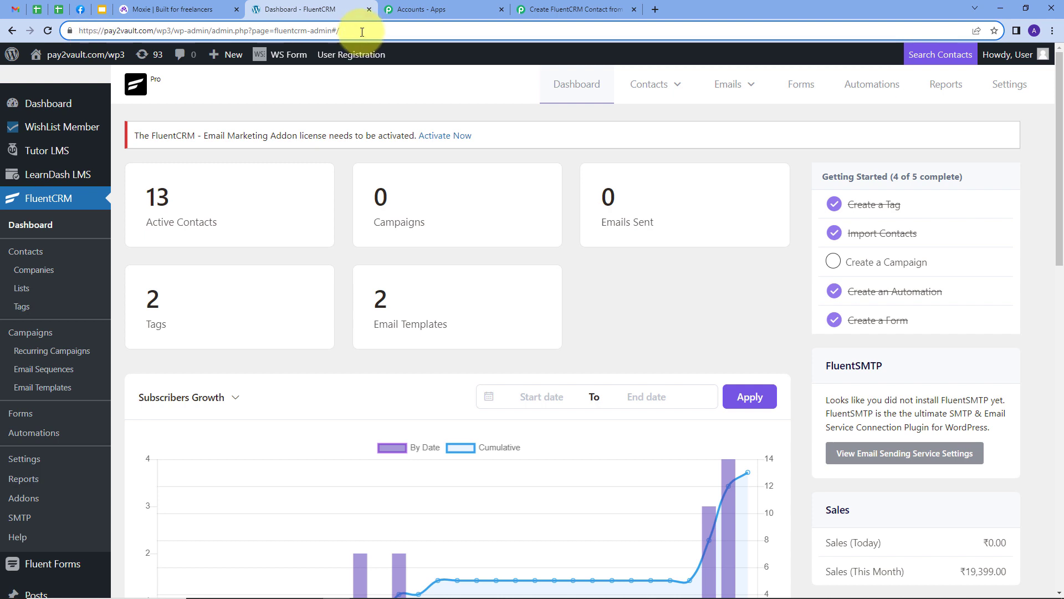
{"action": "key", "text": "ctrl+a"}
{"action": "key", "text": "ctrl+c"}
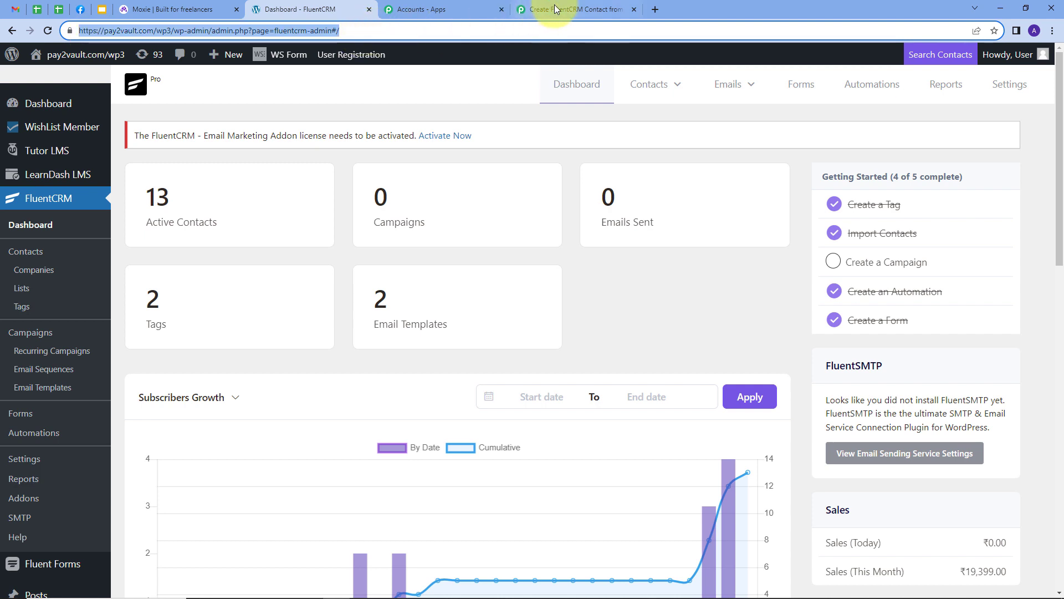
{"action": "left_click", "coordinate": [554, 9]}
{"action": "left_click", "coordinate": [600, 422]}
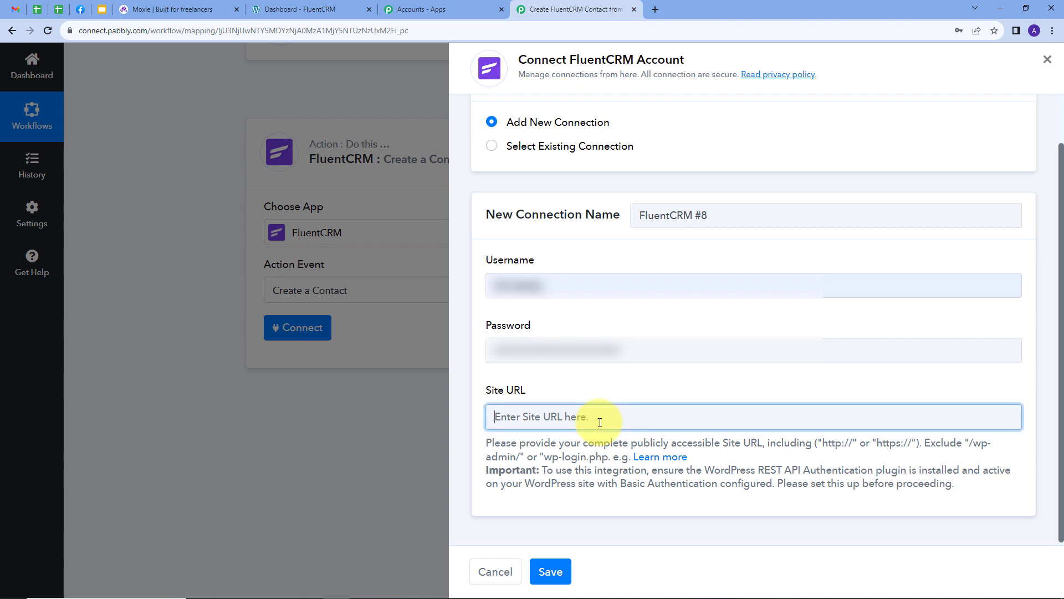
{"action": "key", "text": "ctrl+v"}
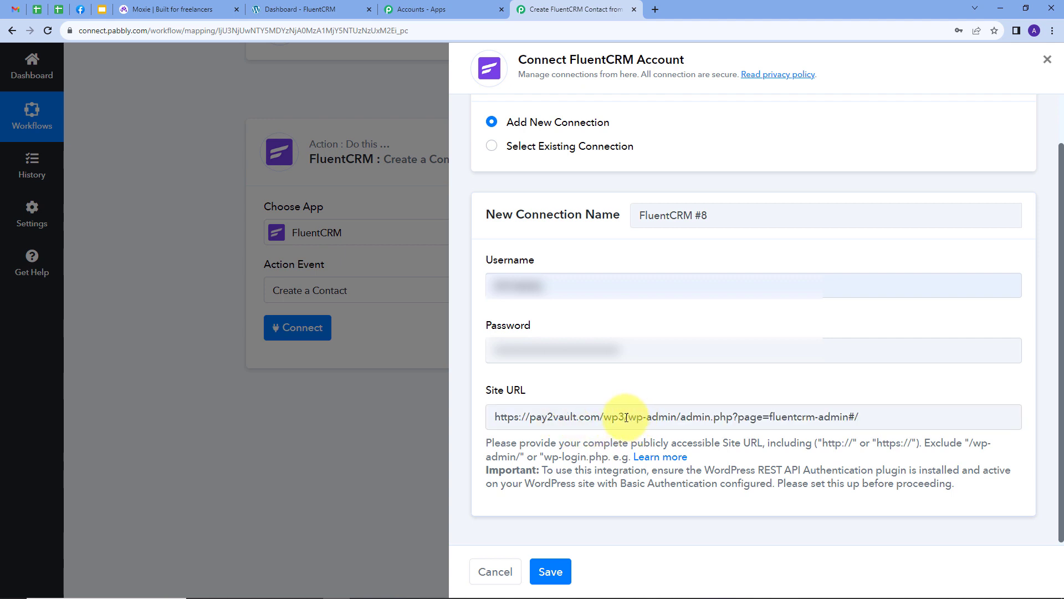
{"action": "left_click_drag", "start_coordinate": [625, 417], "coordinate": [869, 431]}
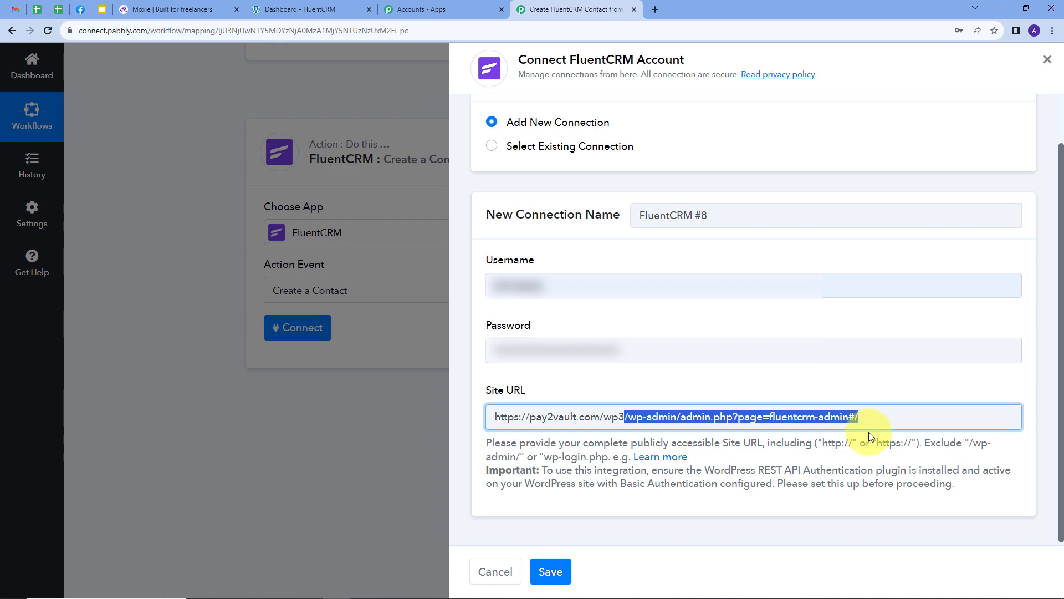
{"action": "key", "text": "BackSpace"}
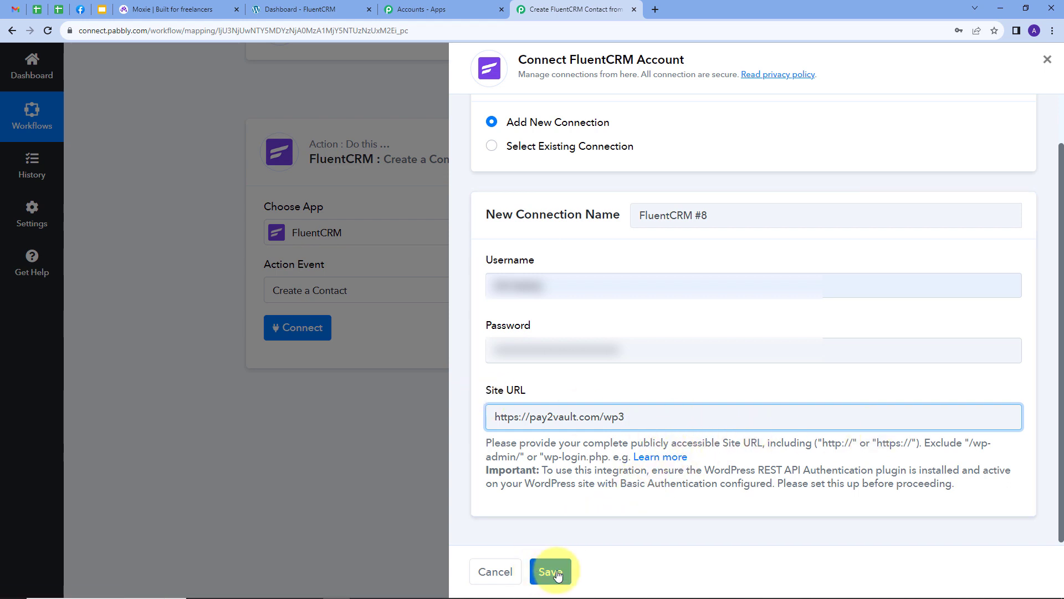
{"action": "left_click", "coordinate": [536, 574]}
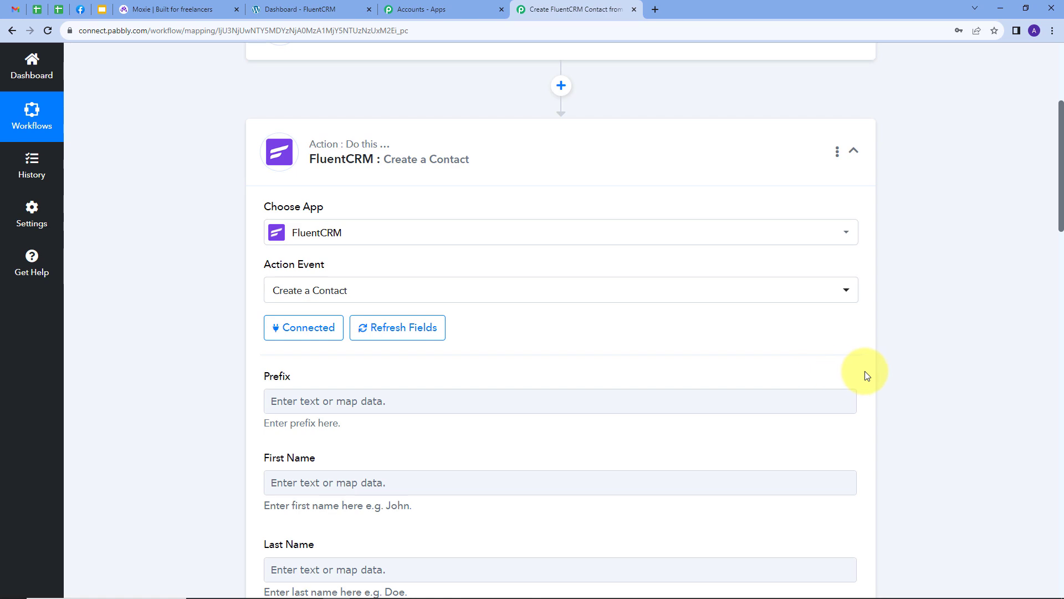
- Map the contact's First Name field to the Moxie trigger's Contacts 0 FirstName value
{"action": "scroll", "coordinate": [883, 352], "scroll_direction": "down", "scroll_amount": 5}
{"action": "scroll", "coordinate": [889, 344], "scroll_direction": "down", "scroll_amount": 7}
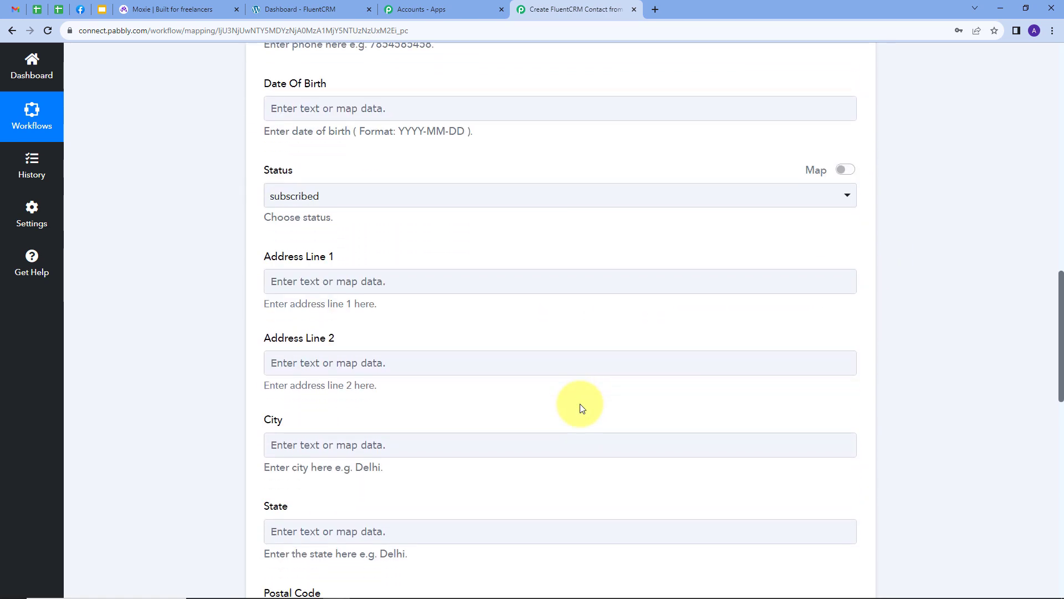
{"action": "scroll", "coordinate": [581, 408], "scroll_direction": "up", "scroll_amount": 9}
{"action": "scroll", "coordinate": [580, 404], "scroll_direction": "up", "scroll_amount": 1}
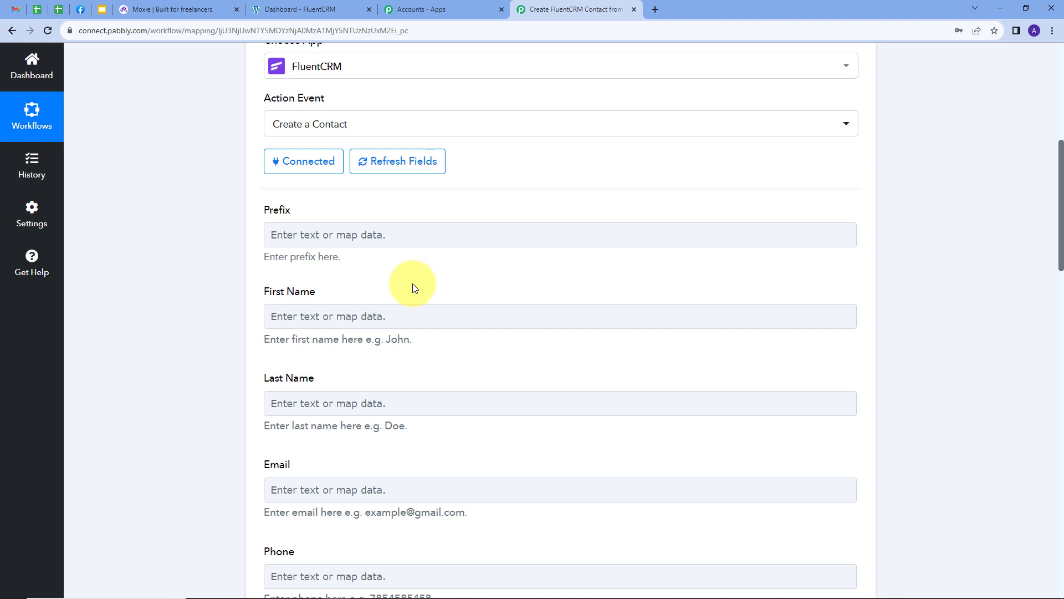
{"action": "left_click", "coordinate": [334, 312]}
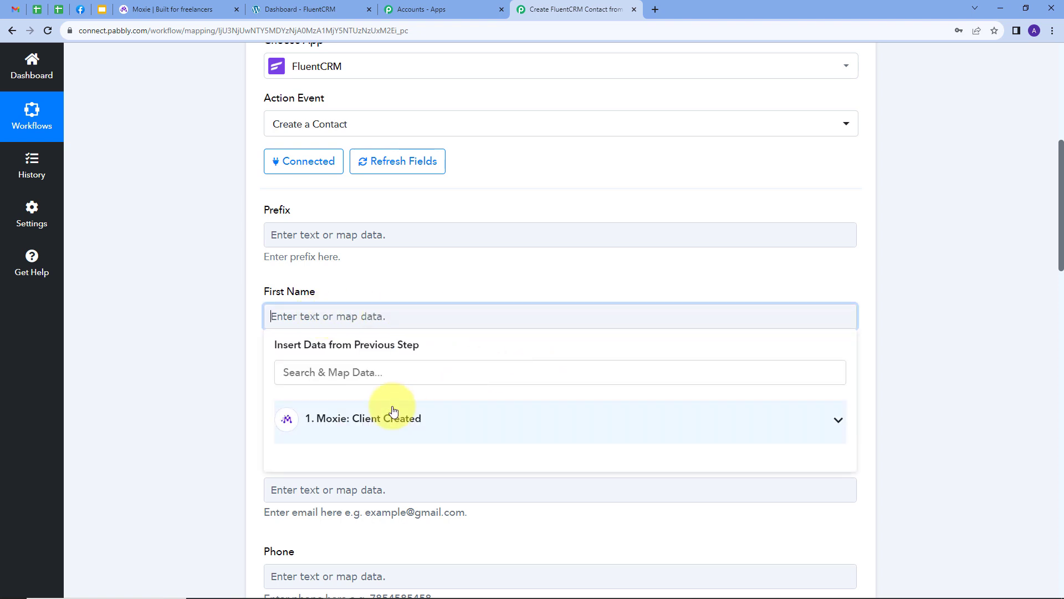
{"action": "left_click", "coordinate": [393, 415]}
{"action": "left_click", "coordinate": [388, 370]}
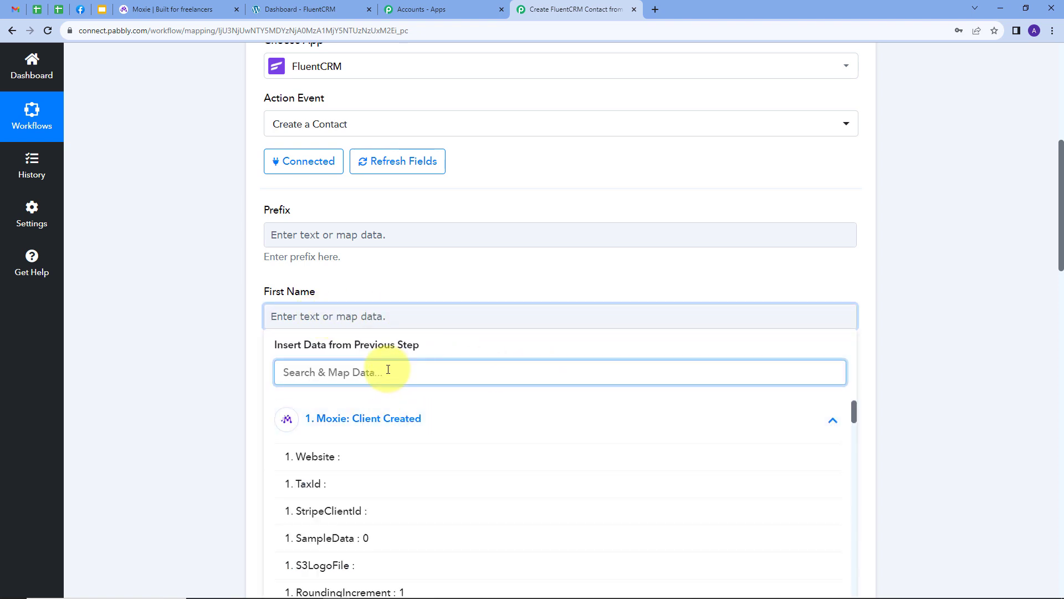
{"action": "type", "text": "Fir"}
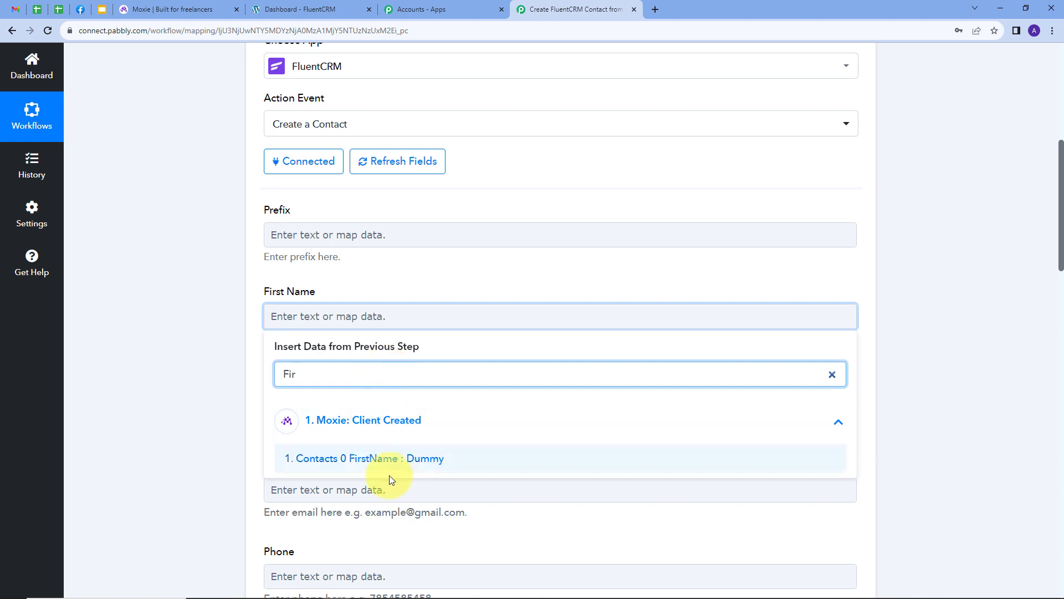
{"action": "left_click", "coordinate": [373, 457]}
- Map the Last Name field to the Moxie trigger's Contacts 0 LastName value
{"action": "scroll", "coordinate": [434, 278], "scroll_direction": "down", "scroll_amount": 2}
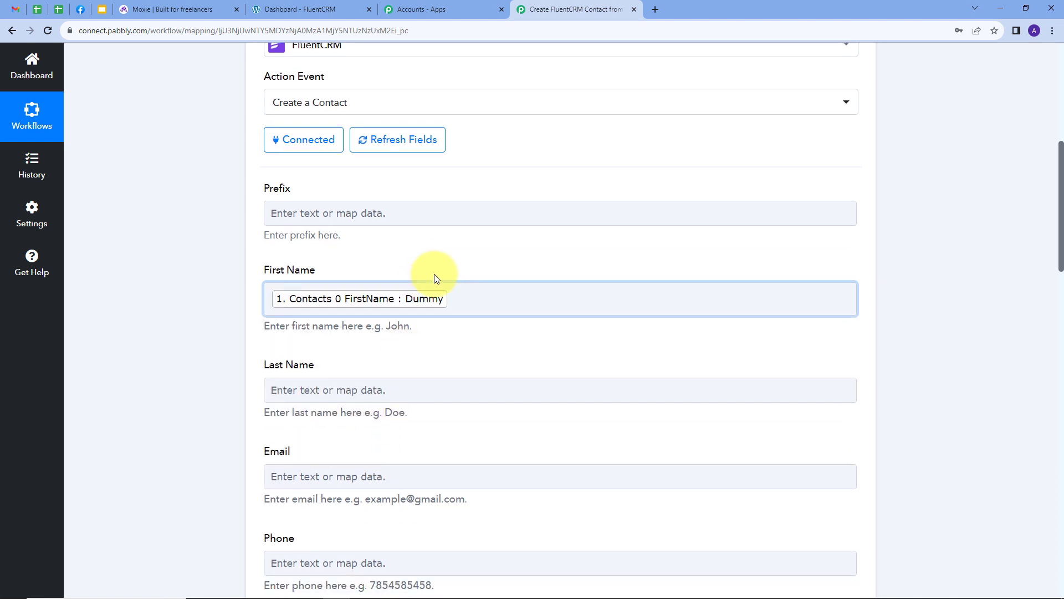
{"action": "left_click", "coordinate": [326, 300]}
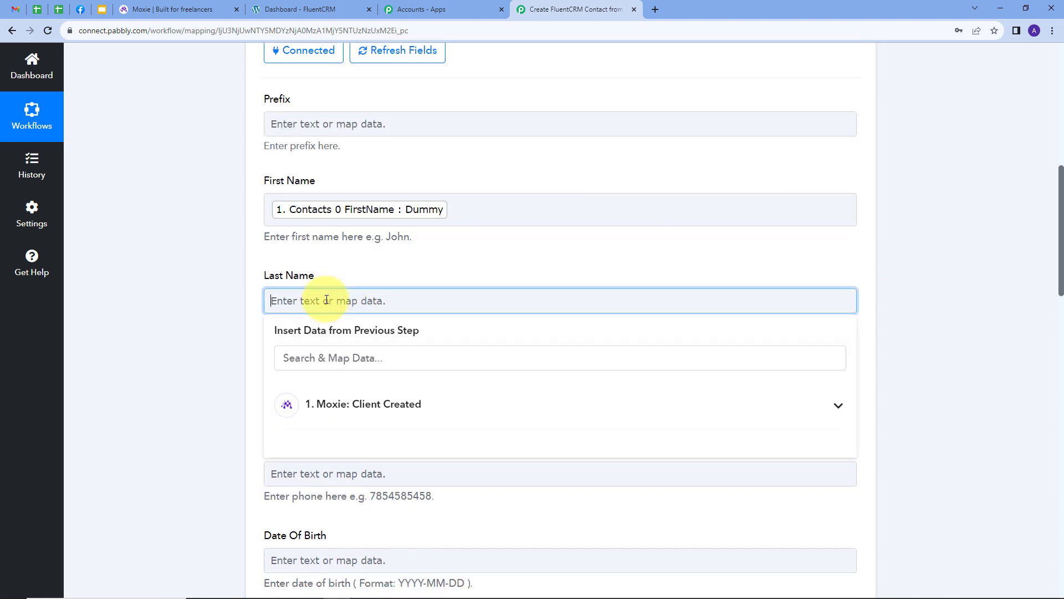
{"action": "left_click", "coordinate": [388, 359]}
{"action": "type", "text": "las"}
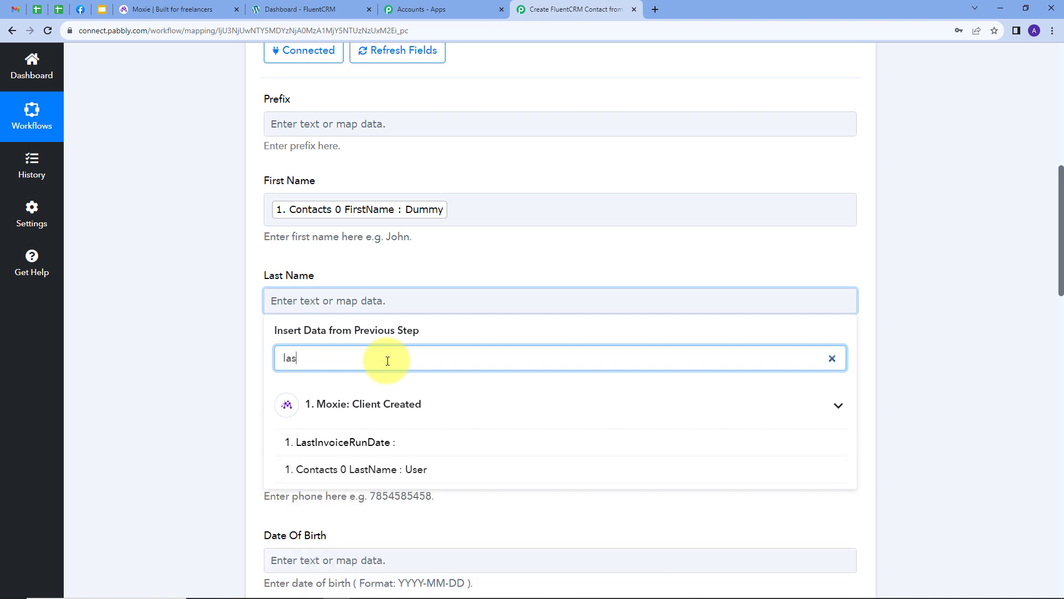
{"action": "left_click", "coordinate": [422, 468]}
- Map the Email field to the Moxie trigger's Contacts 0 Email value
{"action": "scroll", "coordinate": [423, 277], "scroll_direction": "down", "scroll_amount": 1}
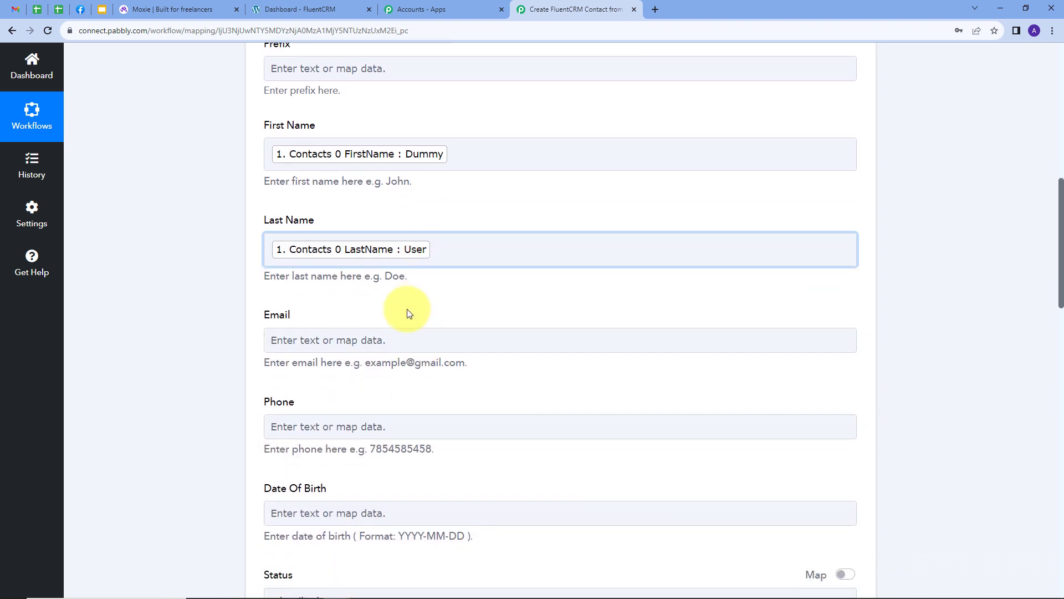
{"action": "left_click", "coordinate": [380, 340]}
{"action": "left_click", "coordinate": [428, 401]}
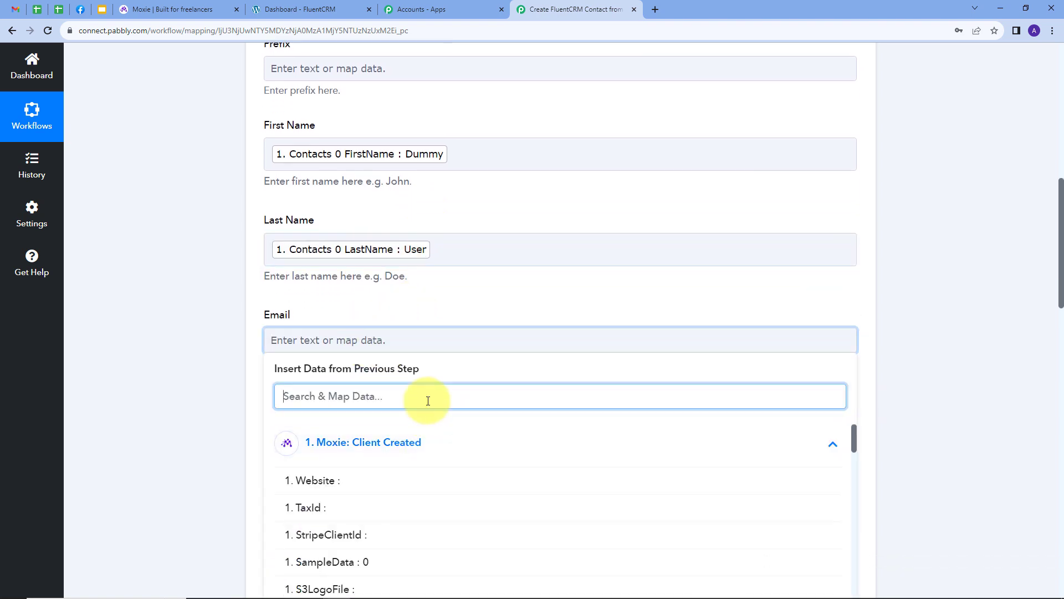
{"action": "type", "text": "ema"}
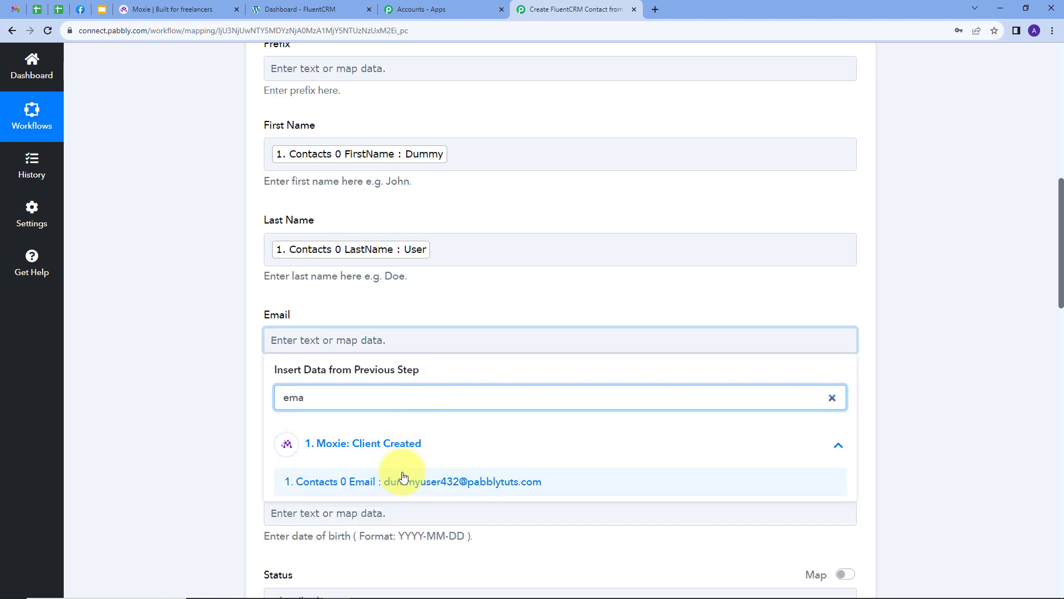
{"action": "left_click", "coordinate": [404, 478]}
- Map the Phone field to the Moxie trigger's Phone value
{"action": "scroll", "coordinate": [447, 305], "scroll_direction": "down", "scroll_amount": 3}
{"action": "left_click", "coordinate": [381, 268]}
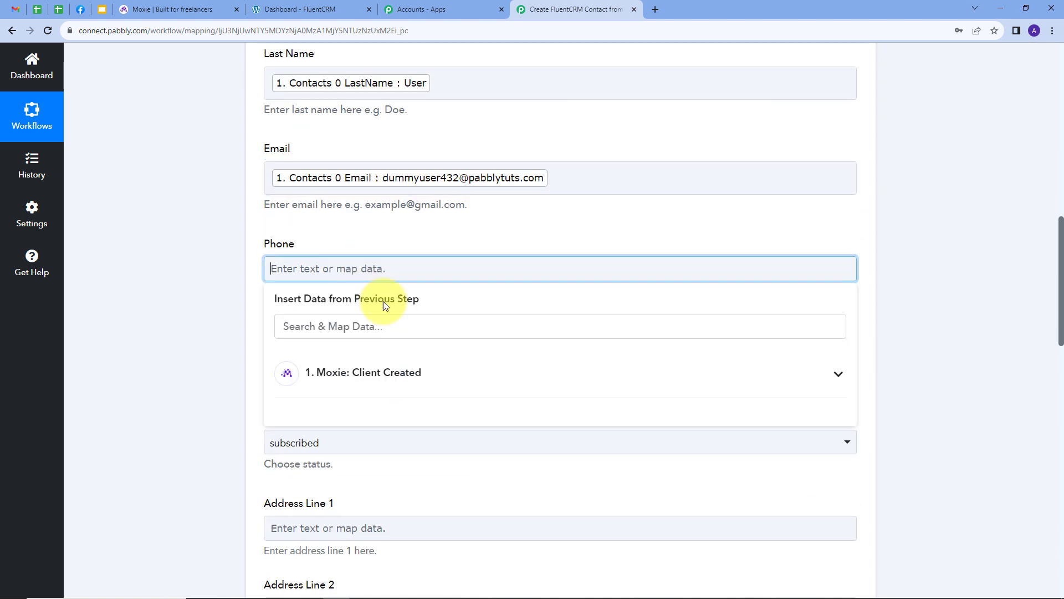
{"action": "left_click", "coordinate": [380, 327]}
{"action": "type", "text": "p"}
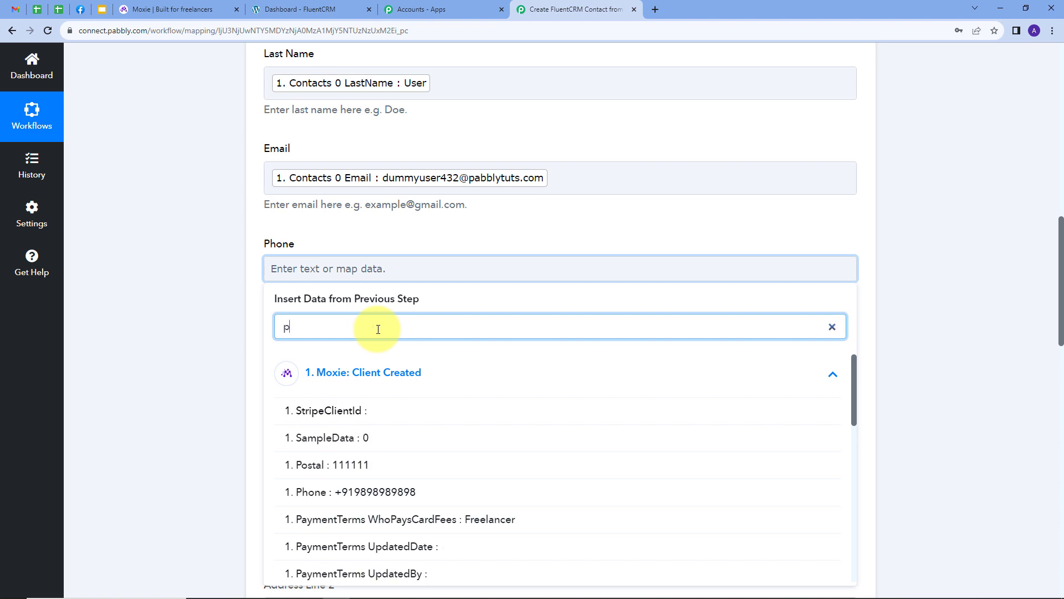
{"action": "type", "text": "ho"}
{"action": "left_click", "coordinate": [309, 411]}
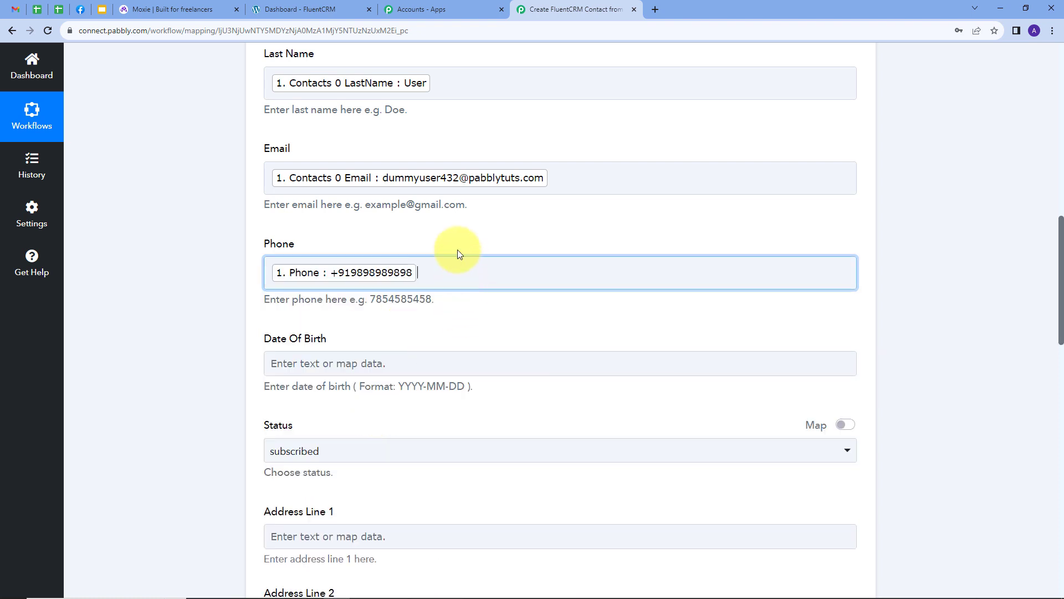
- Set the contact Status to subscribed
{"action": "scroll", "coordinate": [453, 298], "scroll_direction": "down", "scroll_amount": 1}
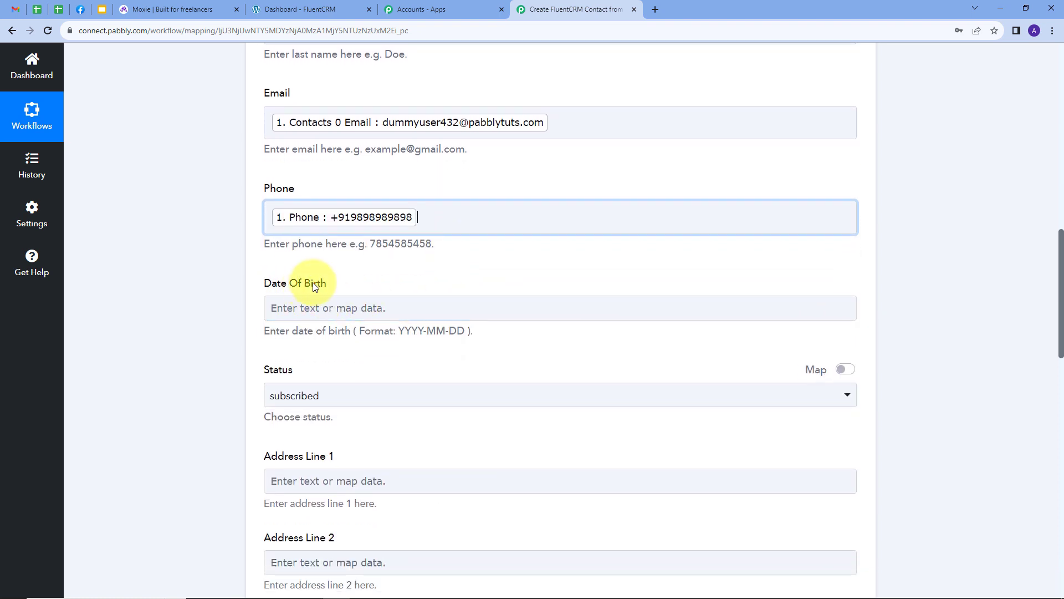
{"action": "scroll", "coordinate": [441, 294], "scroll_direction": "down", "scroll_amount": 3}
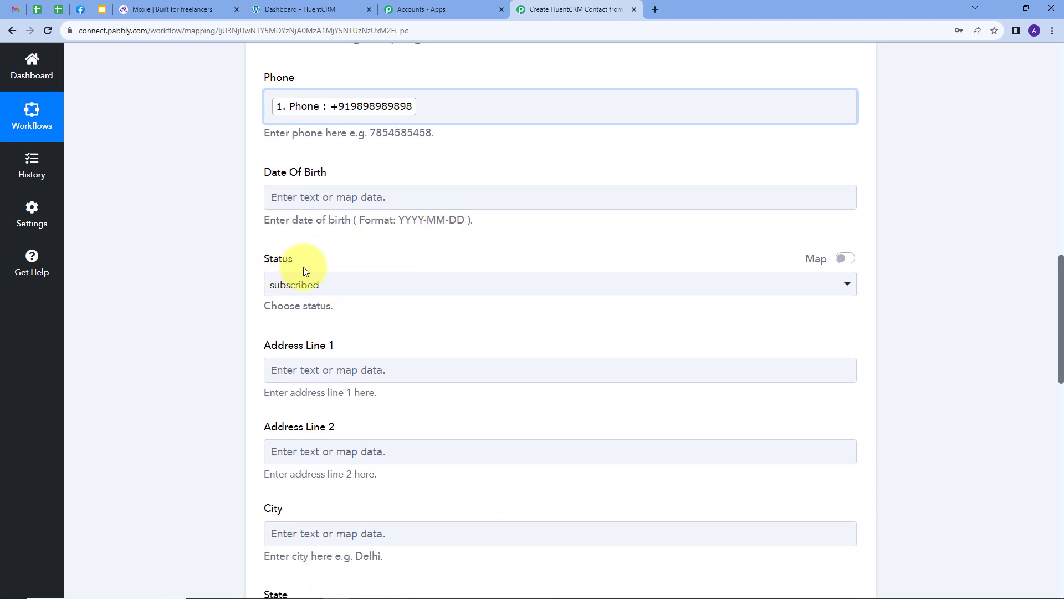
{"action": "left_click", "coordinate": [377, 284]}
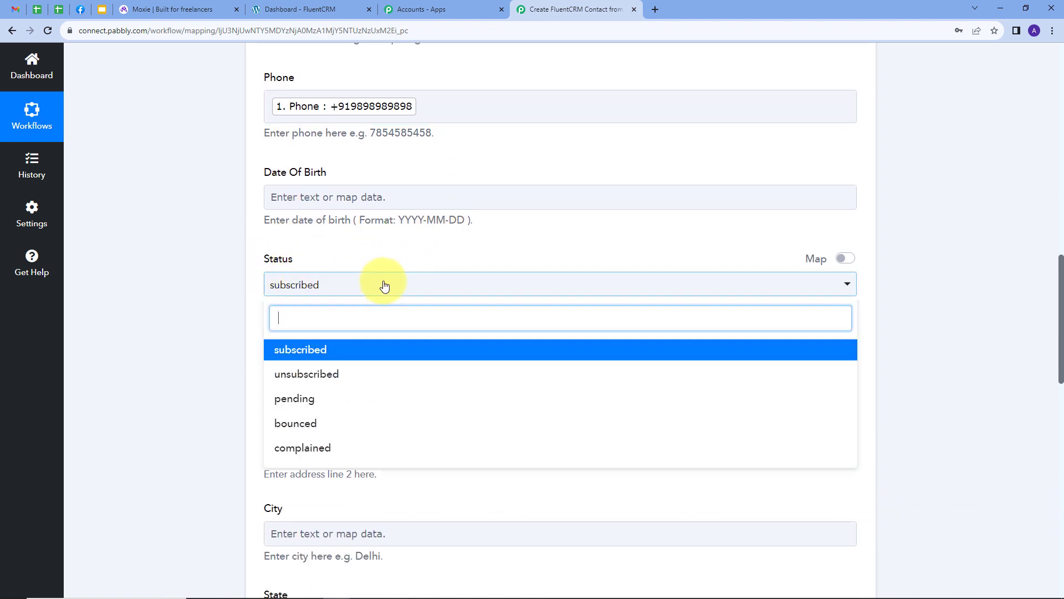
{"action": "left_click", "coordinate": [301, 350]}
- Map the Address Line 1 field to the Moxie trigger's Address1 value
{"action": "scroll", "coordinate": [388, 277], "scroll_direction": "down", "scroll_amount": 1}
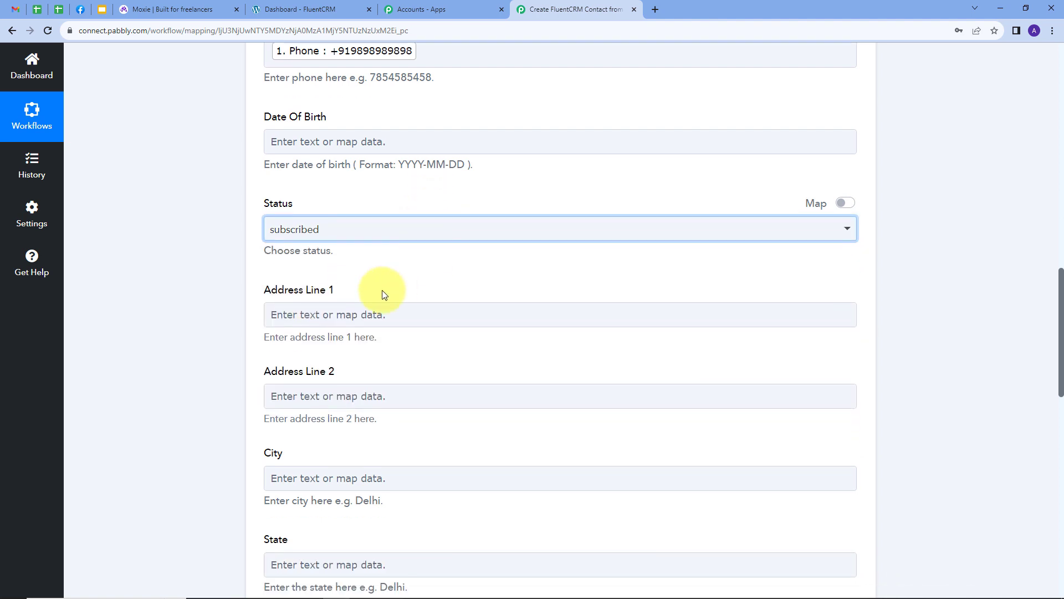
{"action": "left_click", "coordinate": [411, 313]}
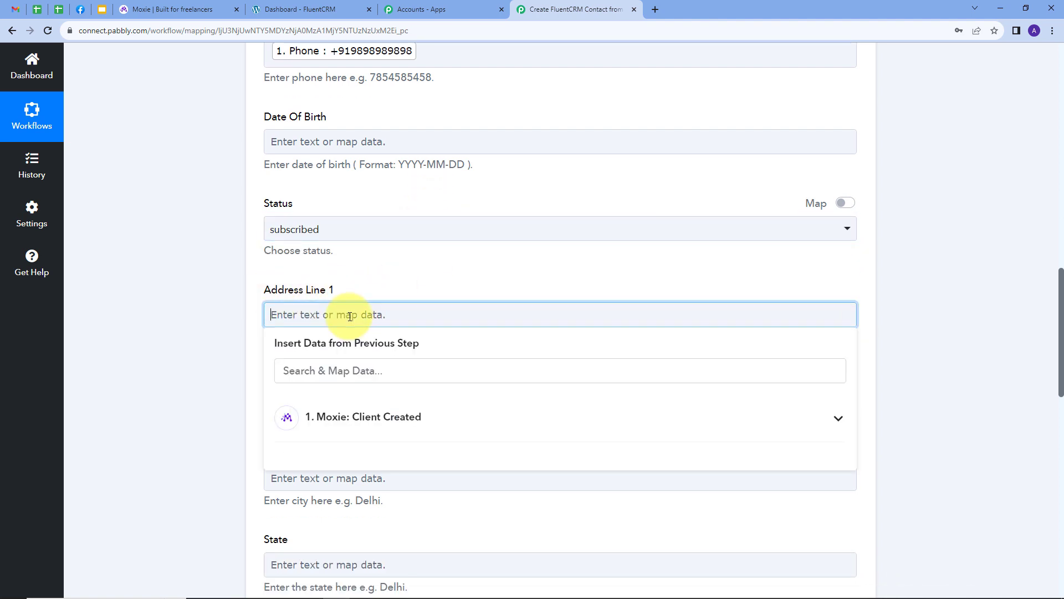
{"action": "left_click", "coordinate": [361, 372]}
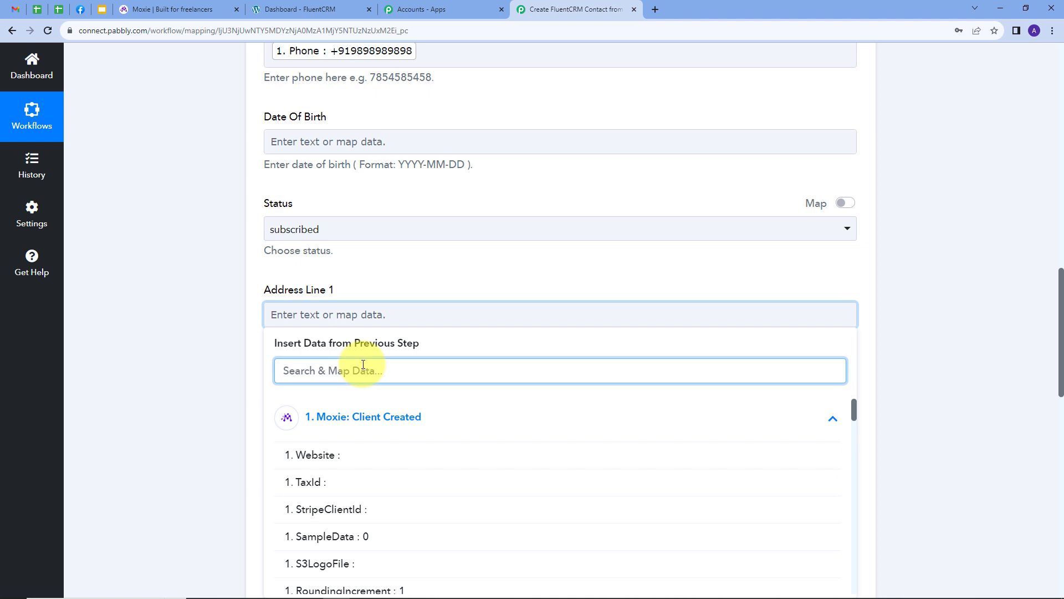
{"action": "type", "text": "add"}
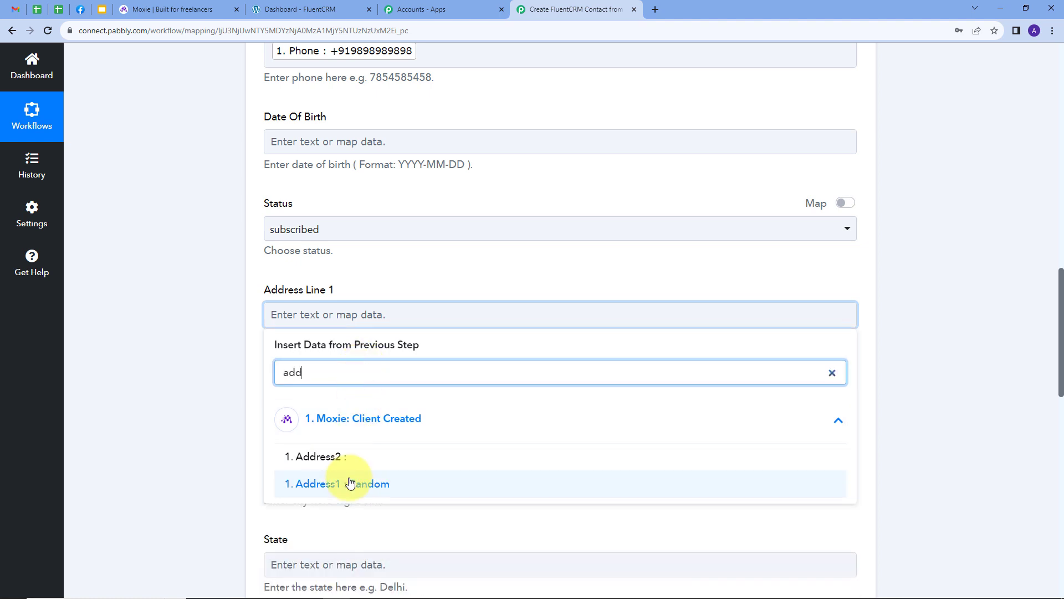
{"action": "left_click", "coordinate": [350, 483]}
- Map the City field to the Moxie trigger's City value
{"action": "scroll", "coordinate": [266, 416], "scroll_direction": "down", "scroll_amount": 1}
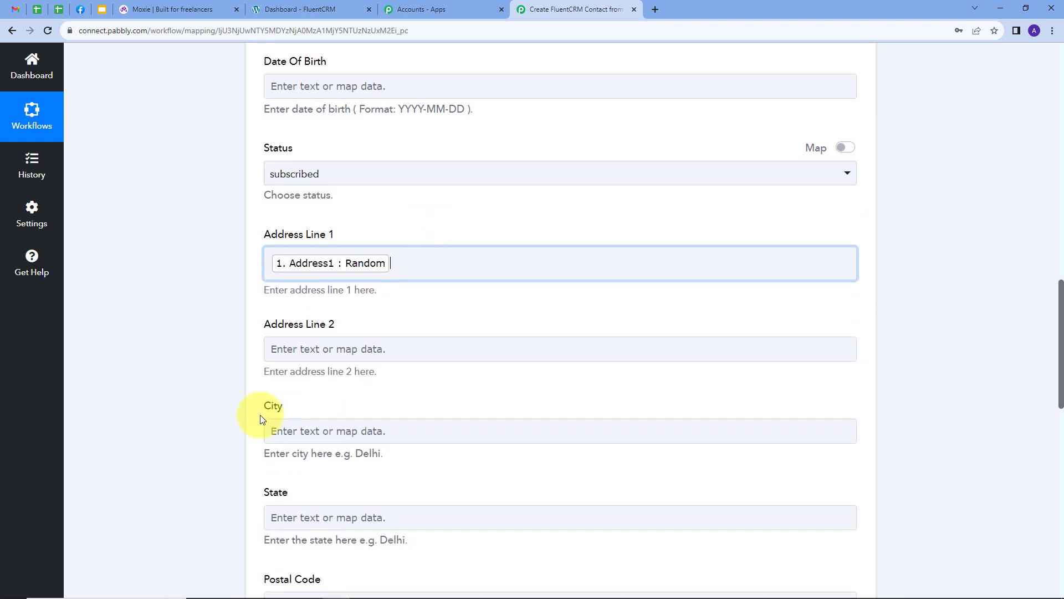
{"action": "scroll", "coordinate": [354, 414], "scroll_direction": "down", "scroll_amount": 2}
{"action": "left_click", "coordinate": [327, 320]}
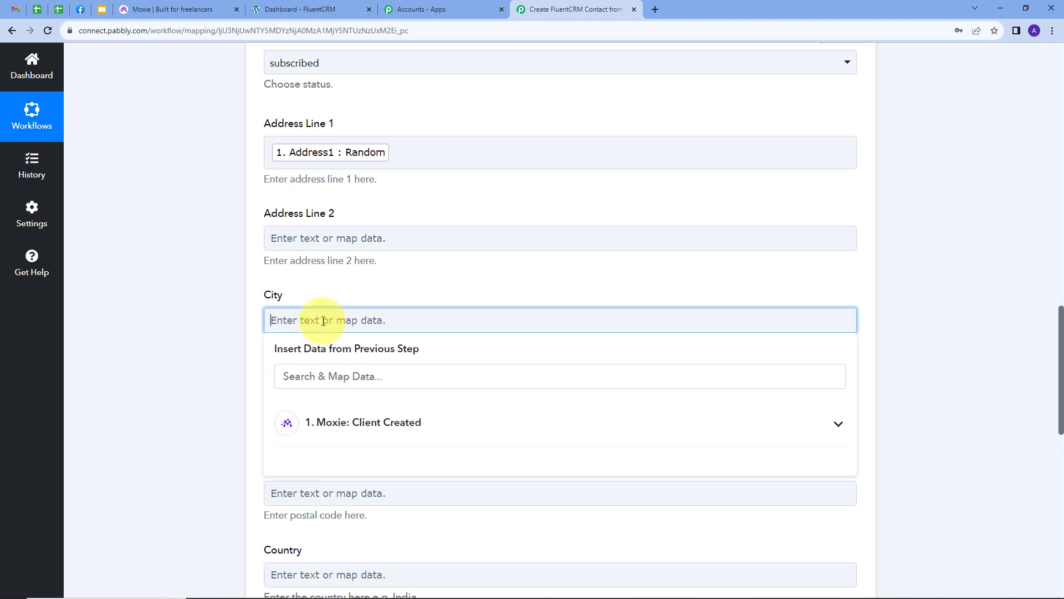
{"action": "left_click", "coordinate": [344, 421]}
{"action": "left_click", "coordinate": [362, 373]}
{"action": "type", "text": "c"}
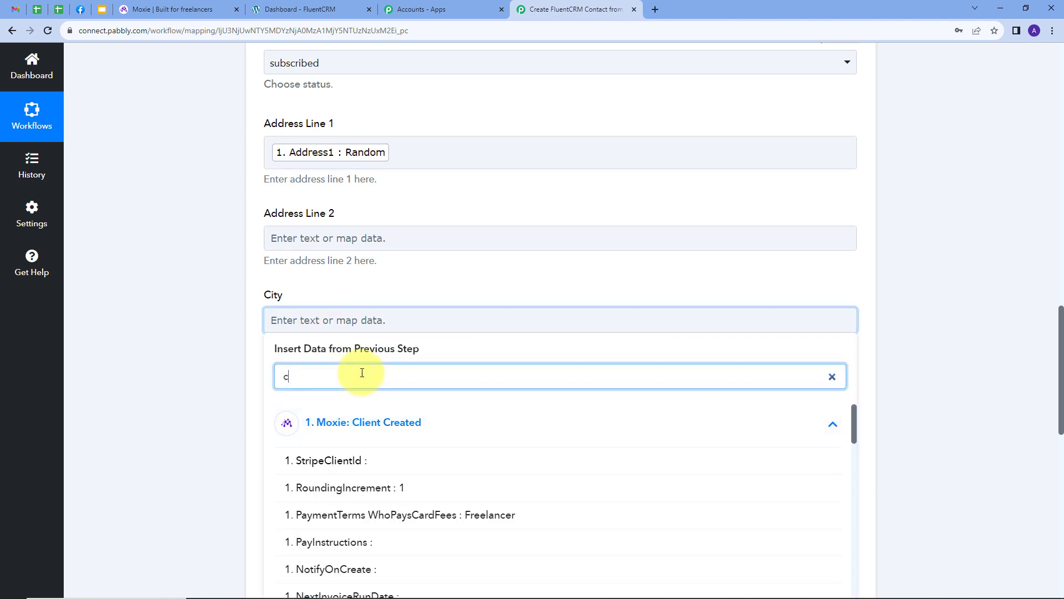
{"action": "type", "text": "i"}
{"action": "left_click", "coordinate": [340, 458]}
- Map the State field to the Moxie trigger's Locality value
{"action": "scroll", "coordinate": [356, 344], "scroll_direction": "down", "scroll_amount": 1}
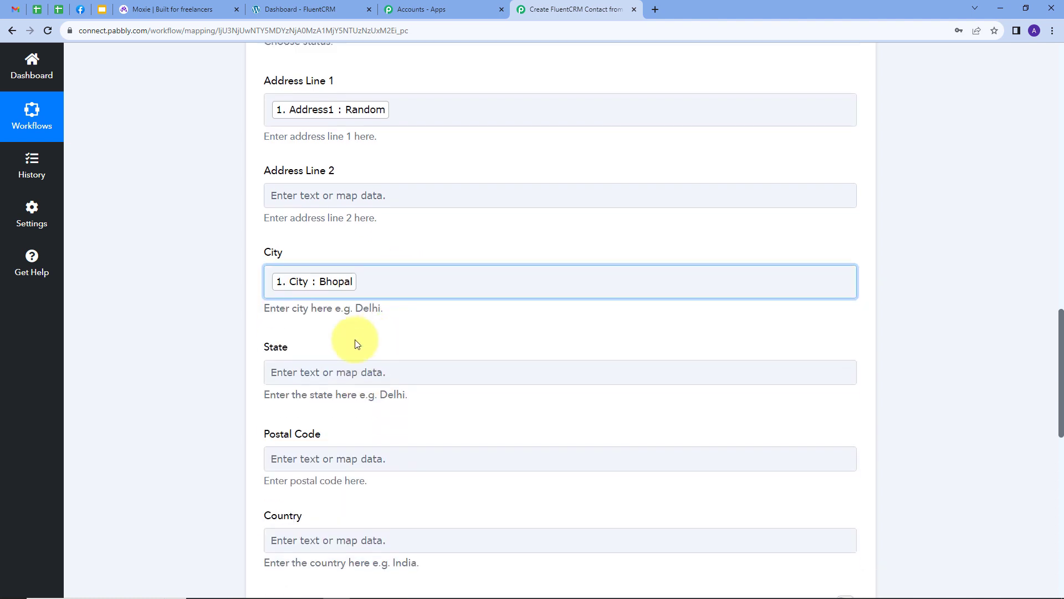
{"action": "left_click", "coordinate": [392, 358]}
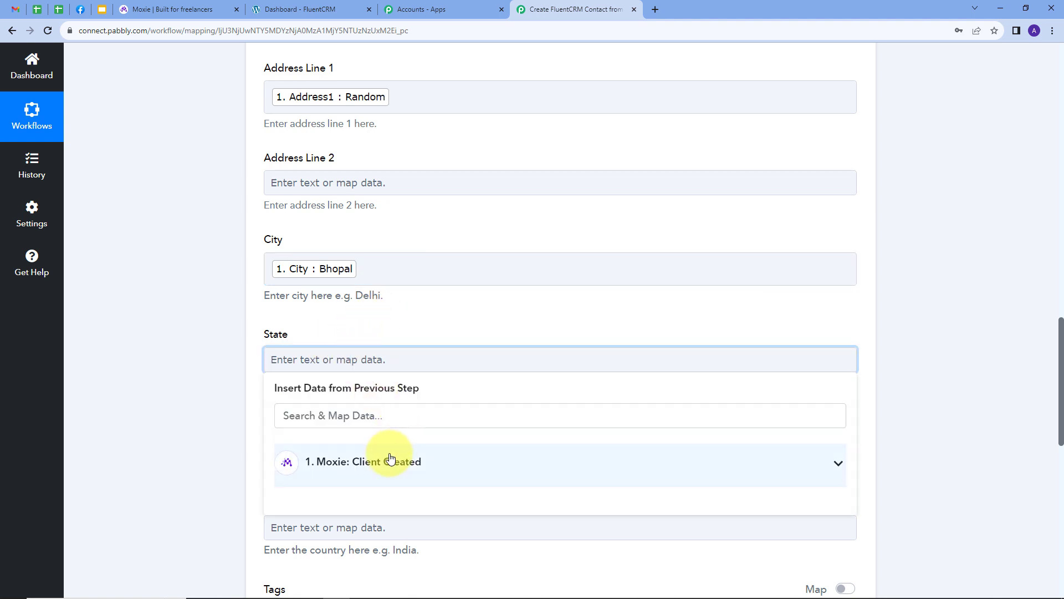
{"action": "left_click", "coordinate": [391, 460]}
{"action": "left_click", "coordinate": [388, 415]}
{"action": "type", "text": "MP"}
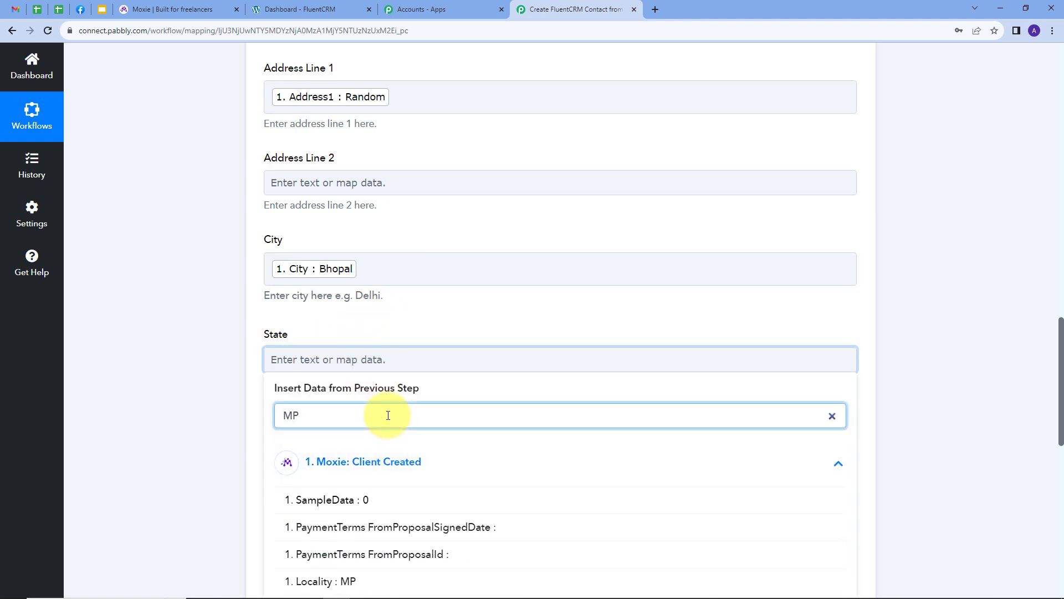
{"action": "left_click", "coordinate": [335, 579]}
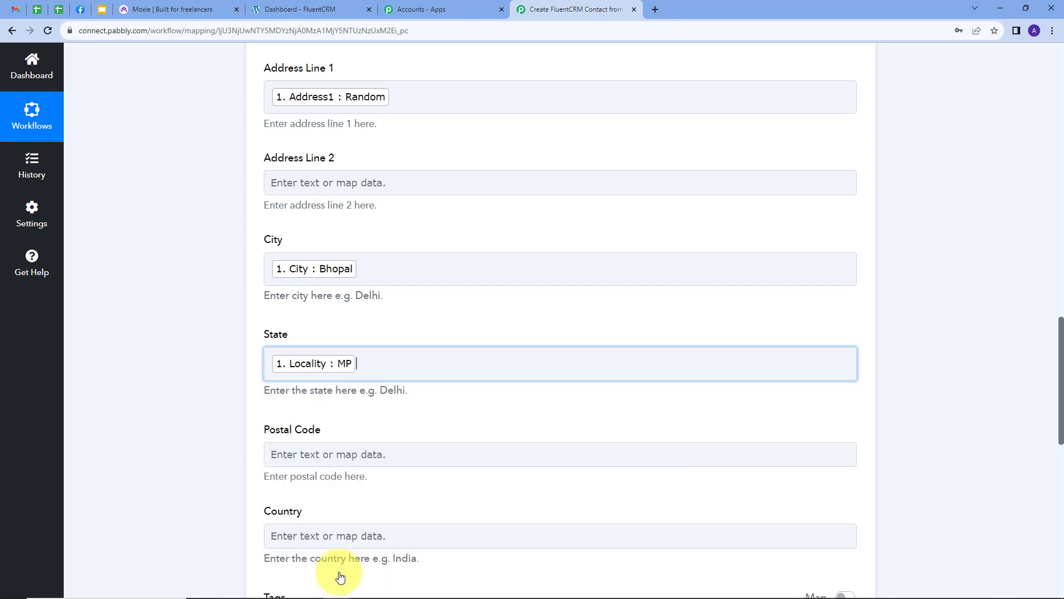
- Map the Postal Code field to the Moxie trigger's Postal value
{"action": "scroll", "coordinate": [392, 368], "scroll_direction": "down", "scroll_amount": 1}
{"action": "scroll", "coordinate": [416, 335], "scroll_direction": "down", "scroll_amount": 1}
{"action": "left_click", "coordinate": [304, 287]}
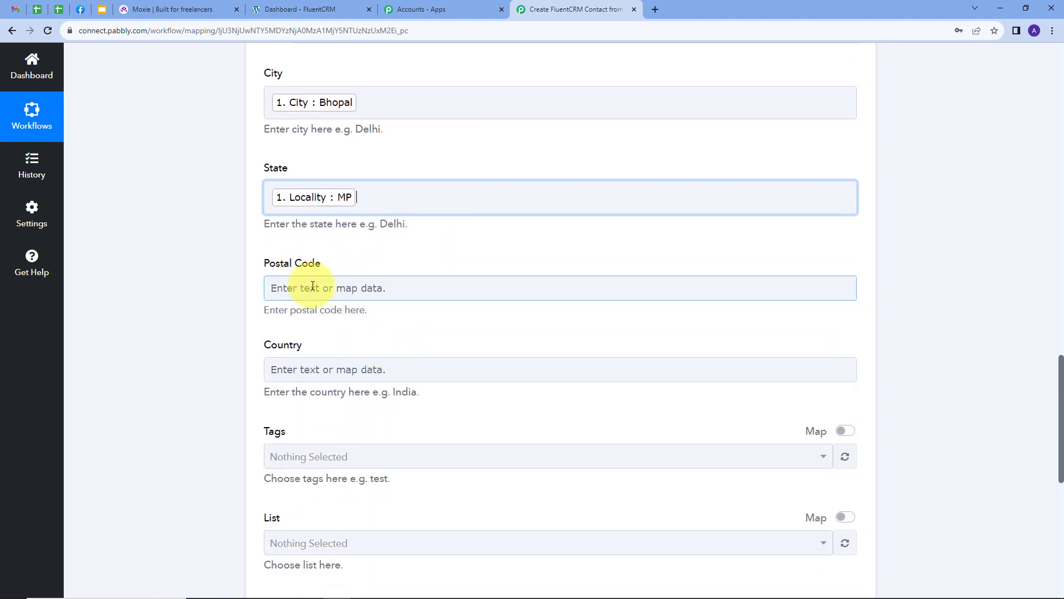
{"action": "left_click", "coordinate": [355, 394]}
{"action": "left_click", "coordinate": [362, 340]}
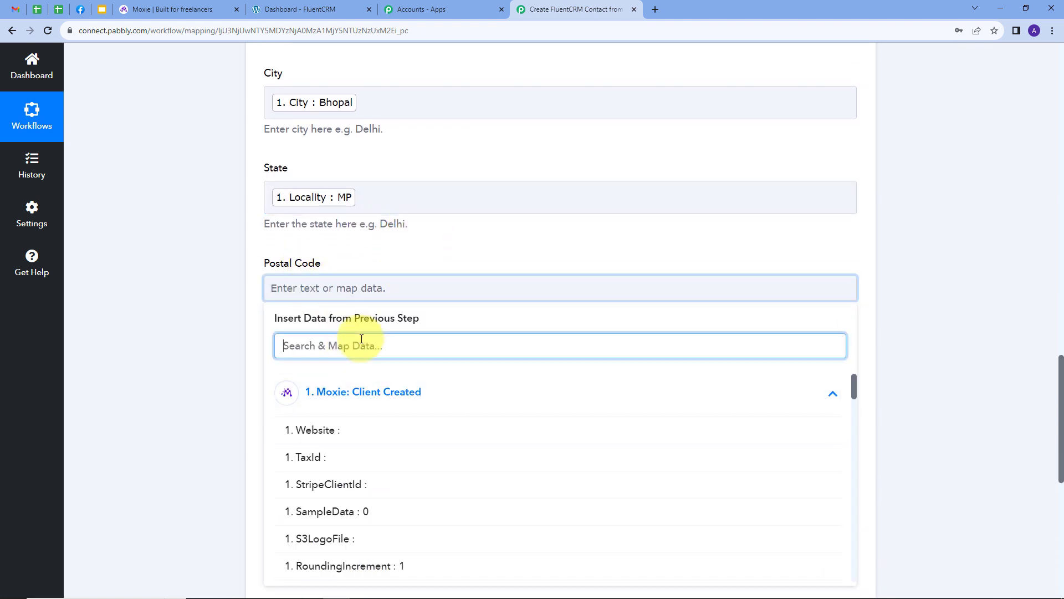
{"action": "type", "text": "pos"}
{"action": "left_click", "coordinate": [356, 427]}
- Map the Country field to the Moxie trigger's Country value
{"action": "scroll", "coordinate": [355, 344], "scroll_direction": "down", "scroll_amount": 2}
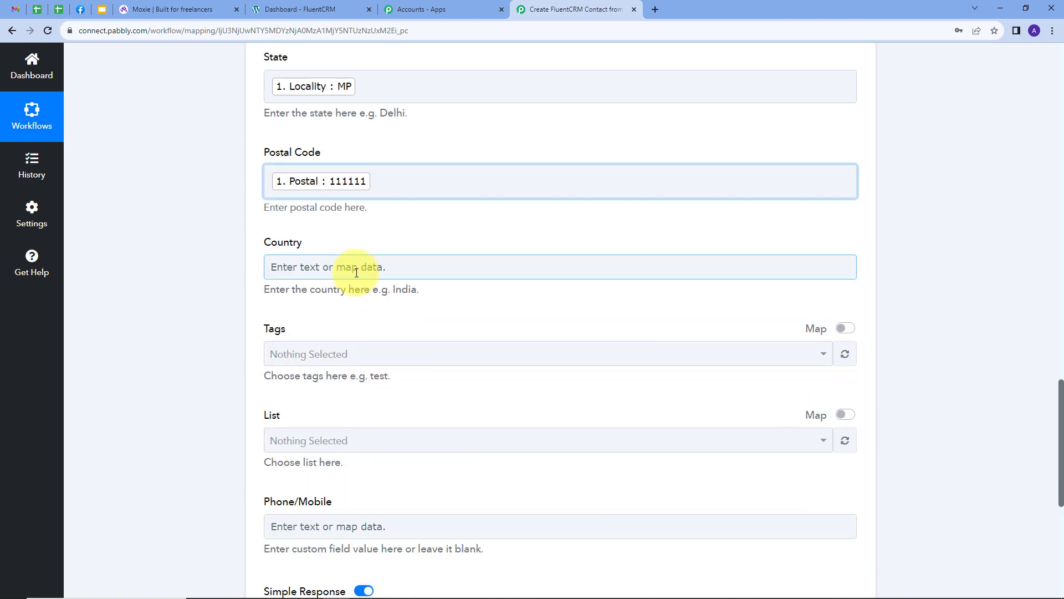
{"action": "left_click", "coordinate": [351, 268]}
{"action": "left_click", "coordinate": [362, 382]}
{"action": "left_click", "coordinate": [373, 326]}
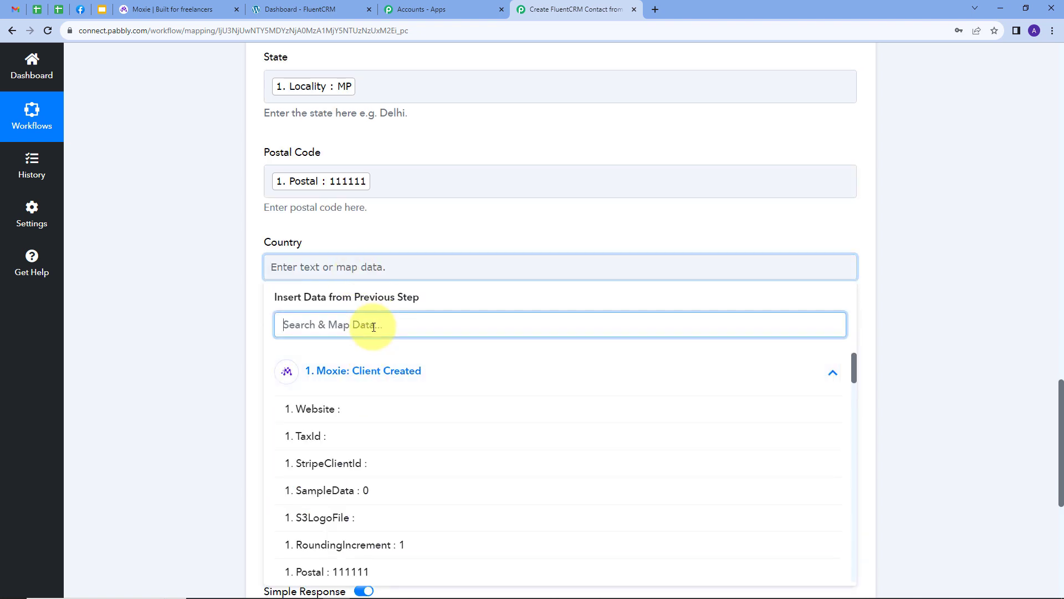
{"action": "type", "text": "Cou"}
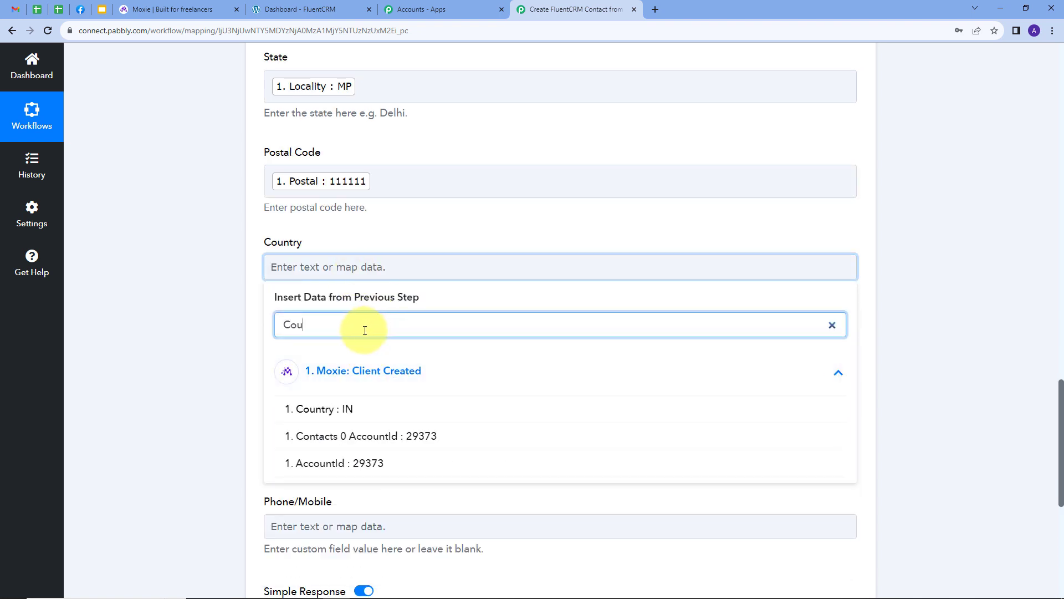
{"action": "left_click", "coordinate": [332, 409]}
- Set the contact's tag to Testing and its list to Pabbly List
{"action": "scroll", "coordinate": [410, 238], "scroll_direction": "down", "scroll_amount": 1}
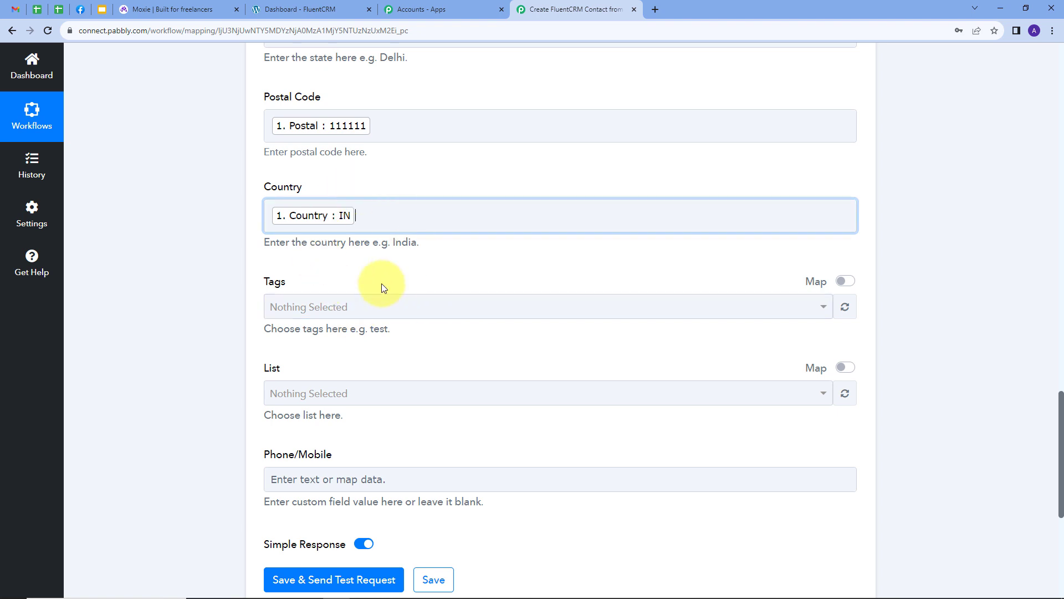
{"action": "left_click", "coordinate": [481, 310]}
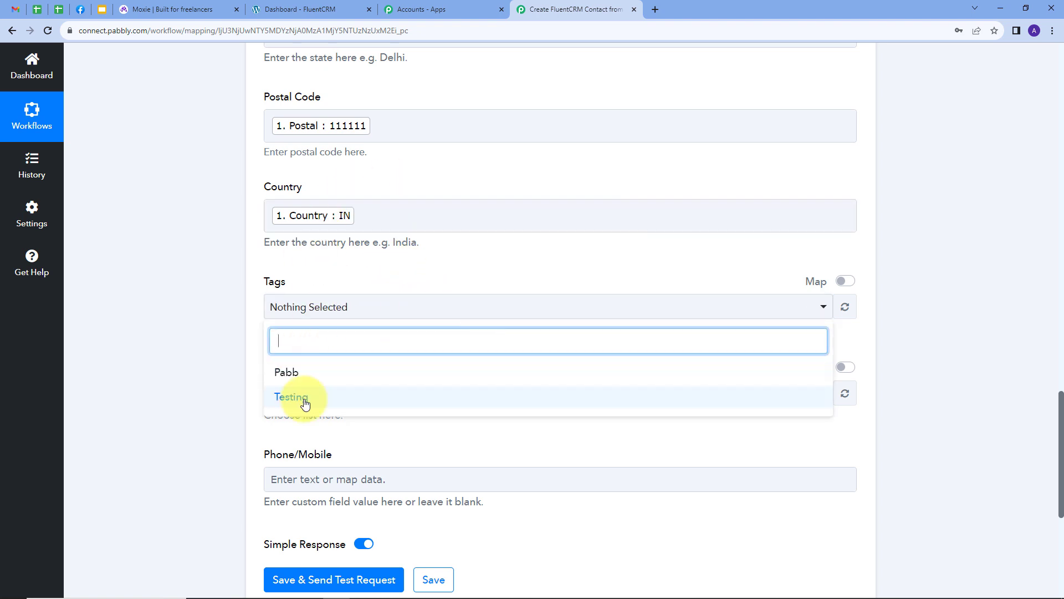
{"action": "left_click", "coordinate": [430, 268]}
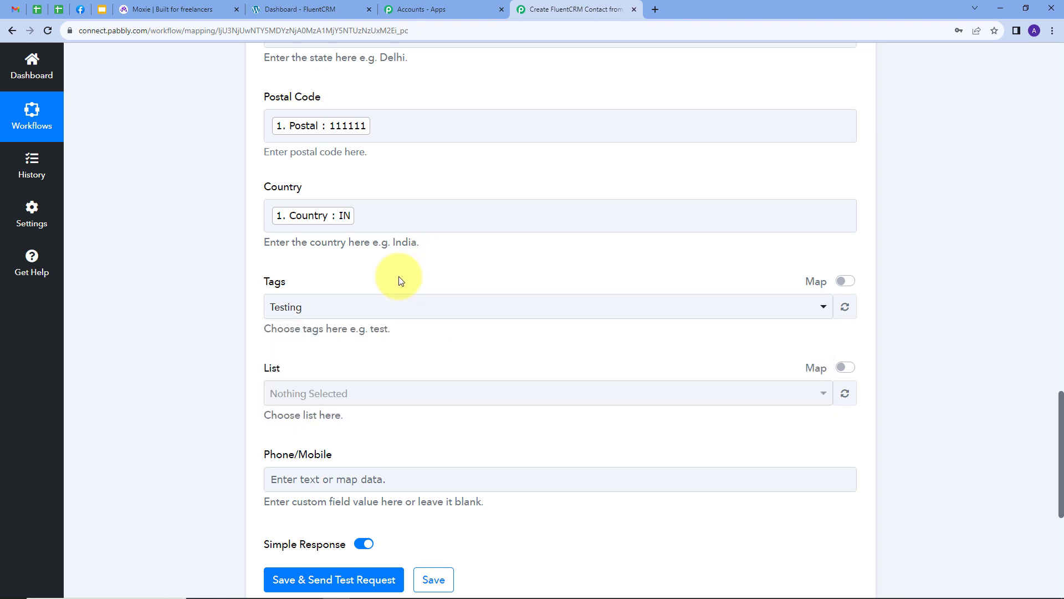
{"action": "scroll", "coordinate": [320, 314], "scroll_direction": "down", "scroll_amount": 1}
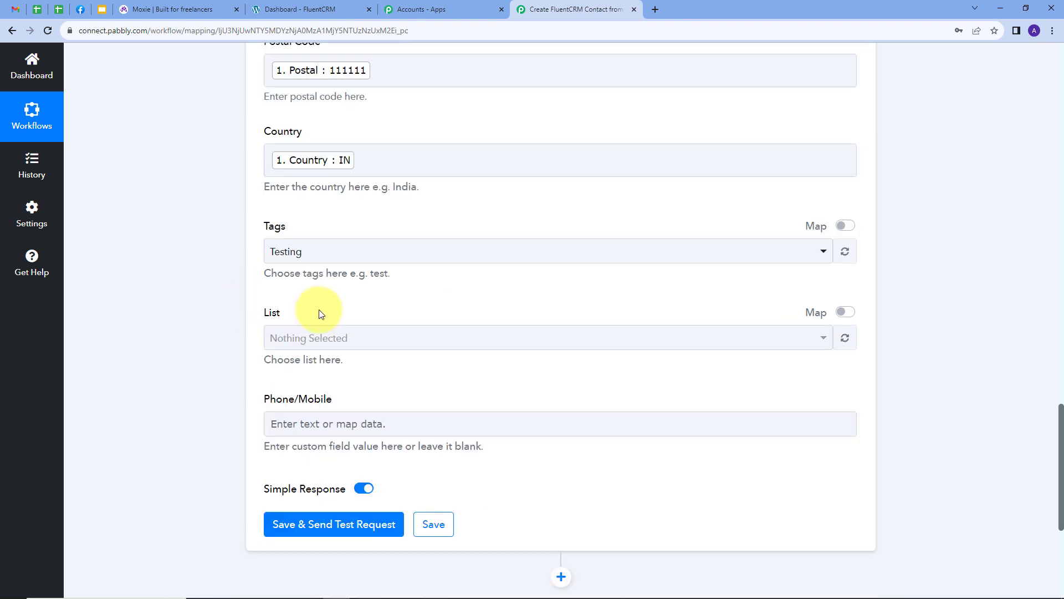
{"action": "left_click", "coordinate": [327, 338]}
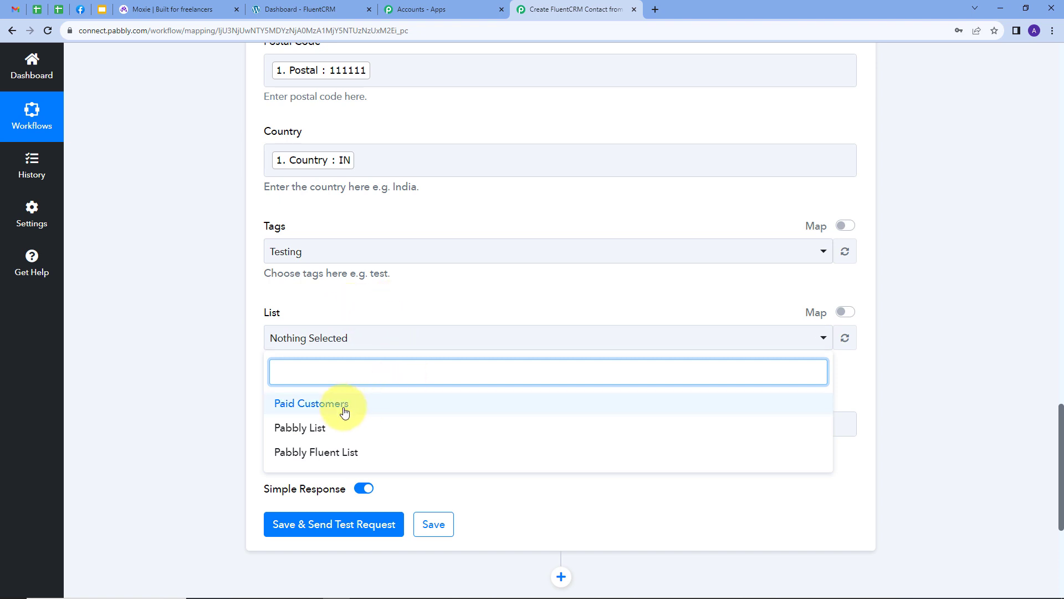
{"action": "left_click", "coordinate": [293, 429]}
- Save the FluentCRM action and send a test request, reviewing the response received
{"action": "left_click", "coordinate": [398, 300]}
{"action": "scroll", "coordinate": [502, 286], "scroll_direction": "up", "scroll_amount": 2}
{"action": "scroll", "coordinate": [502, 286], "scroll_direction": "up", "scroll_amount": 15}
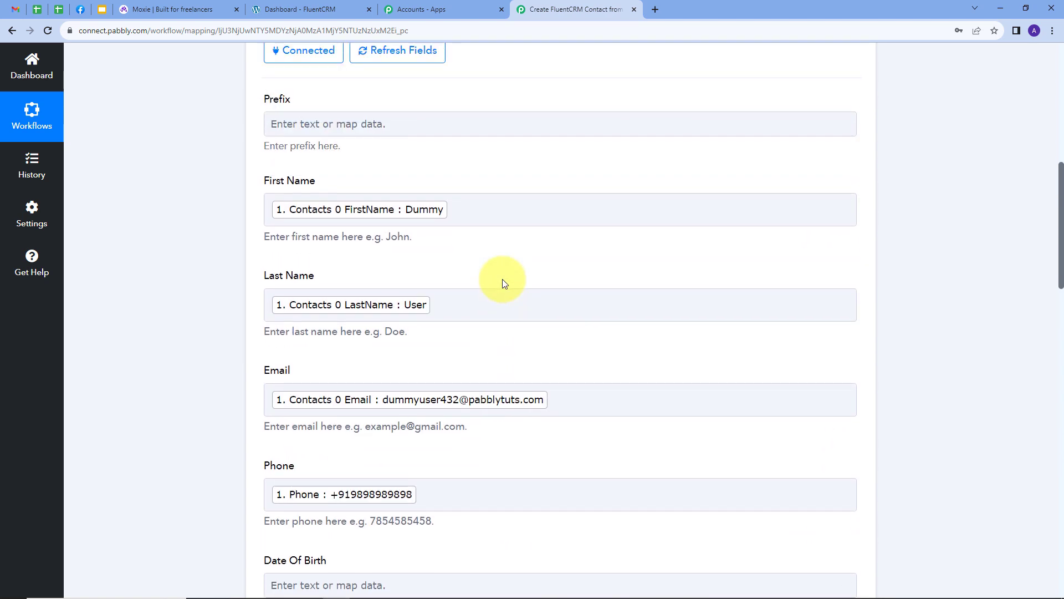
{"action": "scroll", "coordinate": [502, 278], "scroll_direction": "down", "scroll_amount": 4}
{"action": "scroll", "coordinate": [502, 279], "scroll_direction": "down", "scroll_amount": 17}
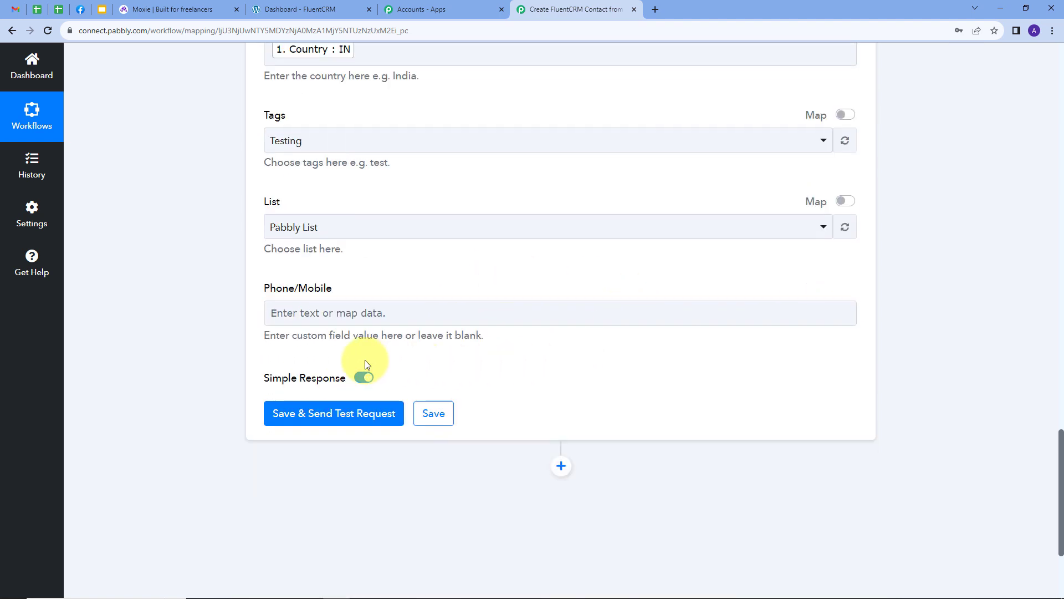
{"action": "left_click", "coordinate": [318, 420]}
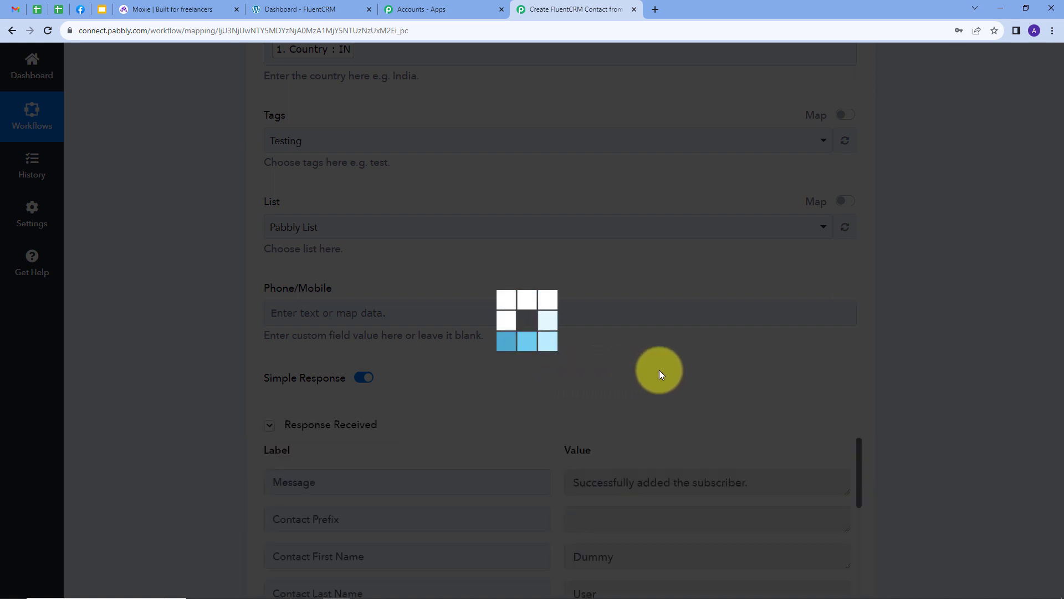
{"action": "scroll", "coordinate": [931, 338], "scroll_direction": "down", "scroll_amount": 1}
{"action": "scroll", "coordinate": [909, 332], "scroll_direction": "down", "scroll_amount": 3}
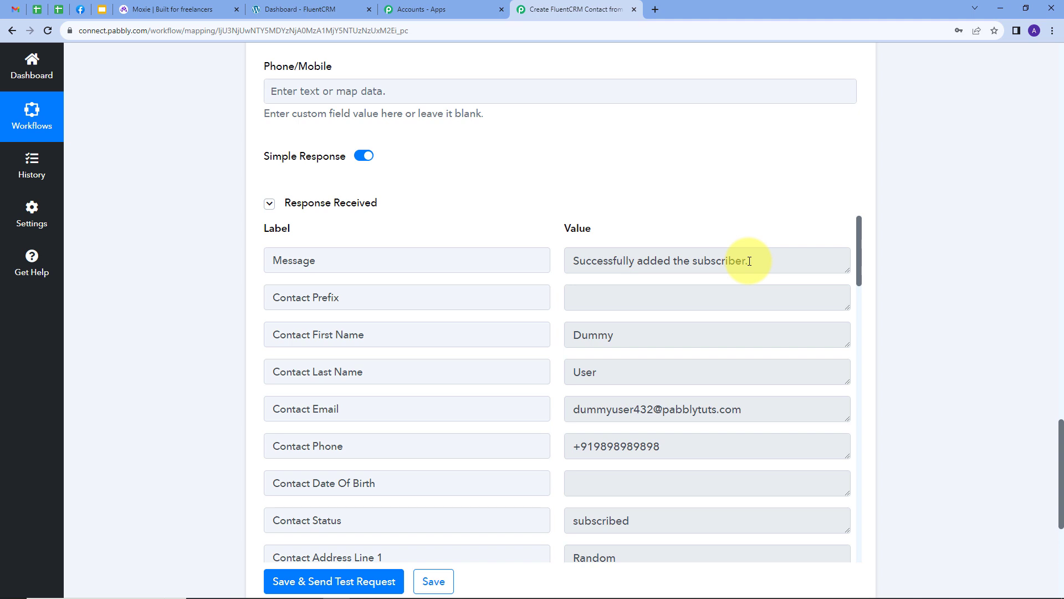
- In FluentCRM, open the Pabbly List contacts and inspect the newly created contact's details, then return to the Pabbly workflow
{"action": "left_click", "coordinate": [277, 6]}
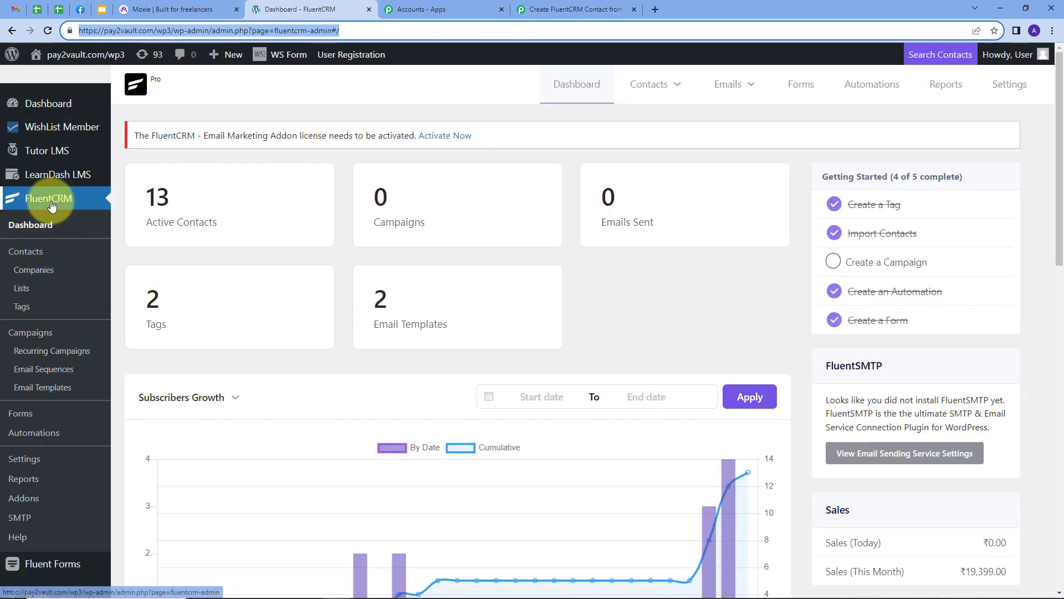
{"action": "left_click", "coordinate": [25, 291]}
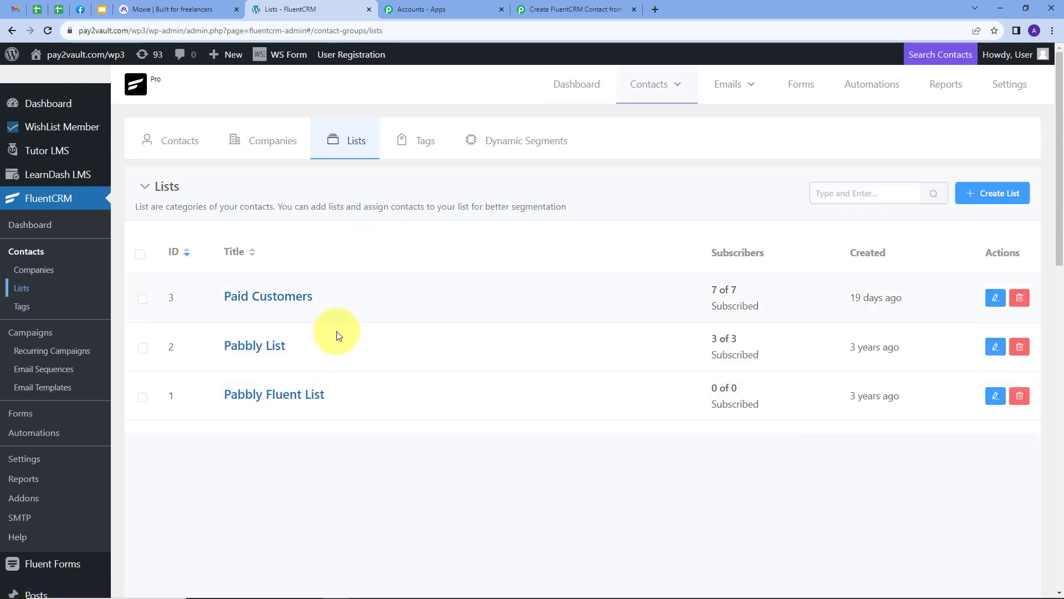
{"action": "left_click", "coordinate": [235, 348]}
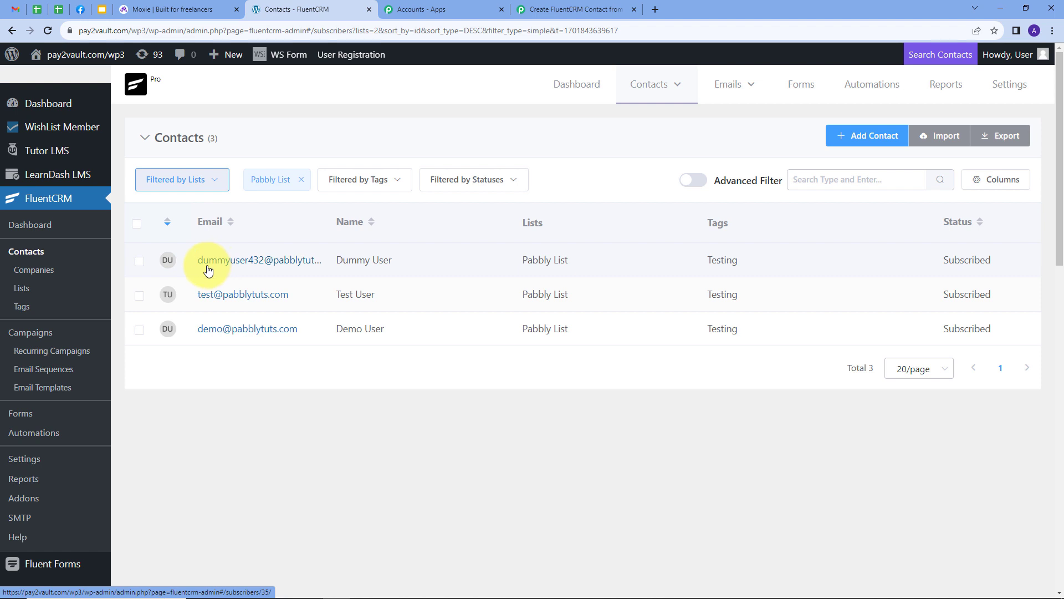
{"action": "left_click", "coordinate": [277, 260]}
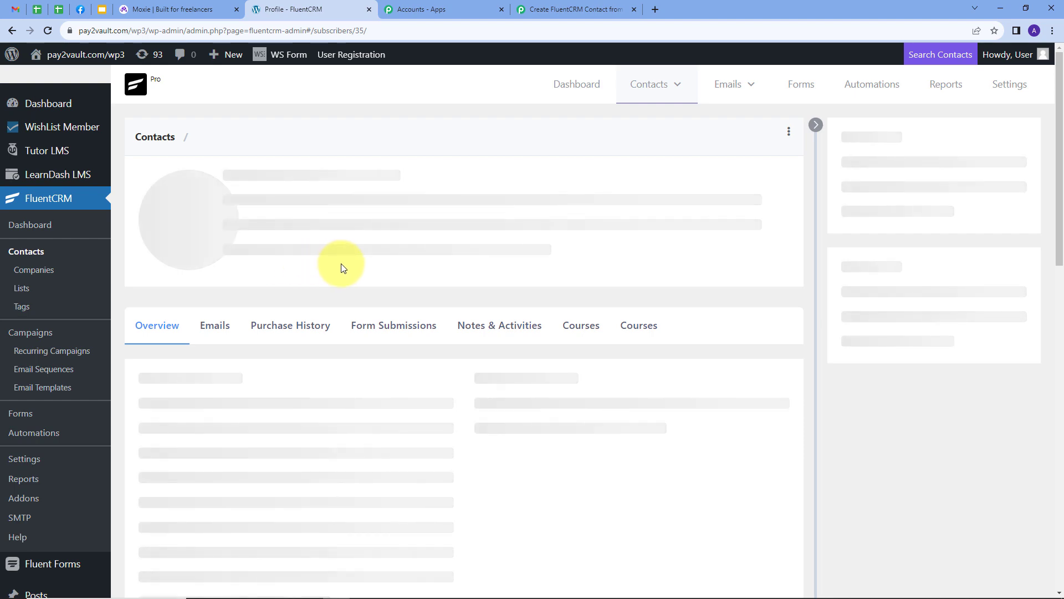
{"action": "scroll", "coordinate": [344, 266], "scroll_direction": "down", "scroll_amount": 3}
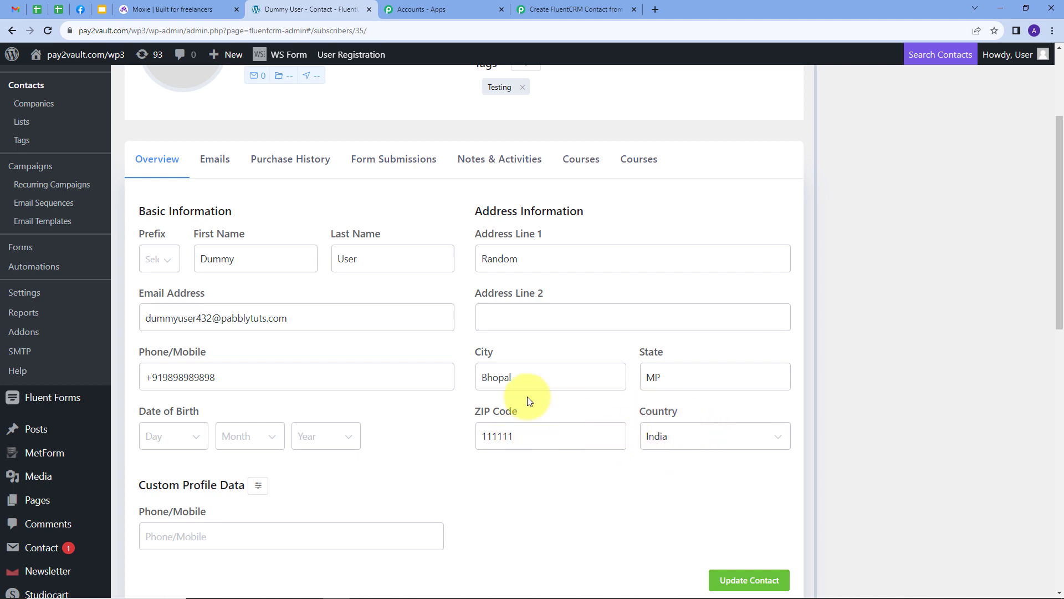
{"action": "scroll", "coordinate": [441, 351], "scroll_direction": "down", "scroll_amount": 2}
{"action": "scroll", "coordinate": [442, 350], "scroll_direction": "up", "scroll_amount": 2}
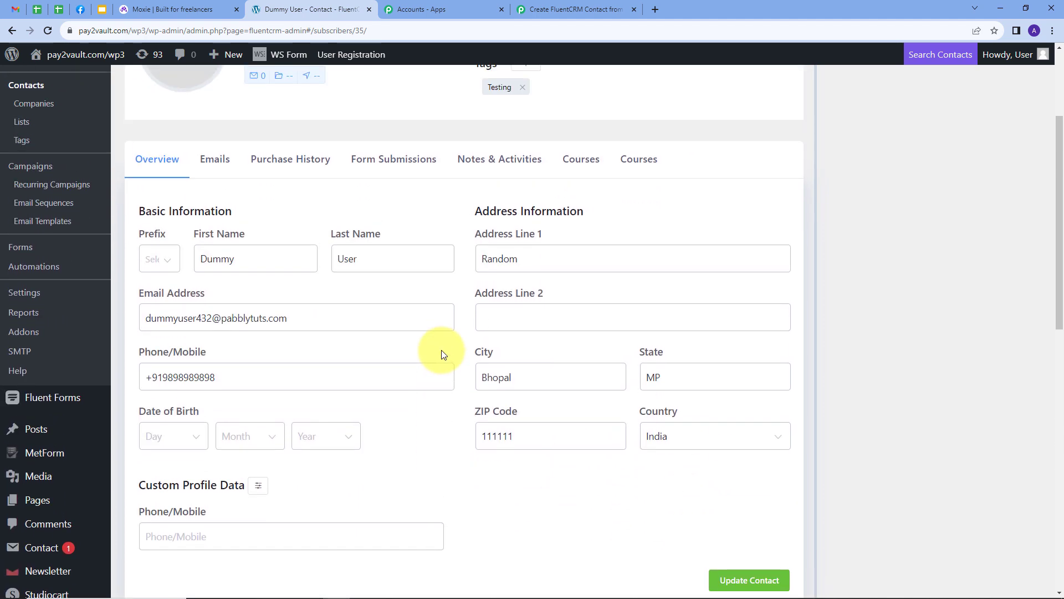
{"action": "scroll", "coordinate": [442, 354], "scroll_direction": "up", "scroll_amount": 1}
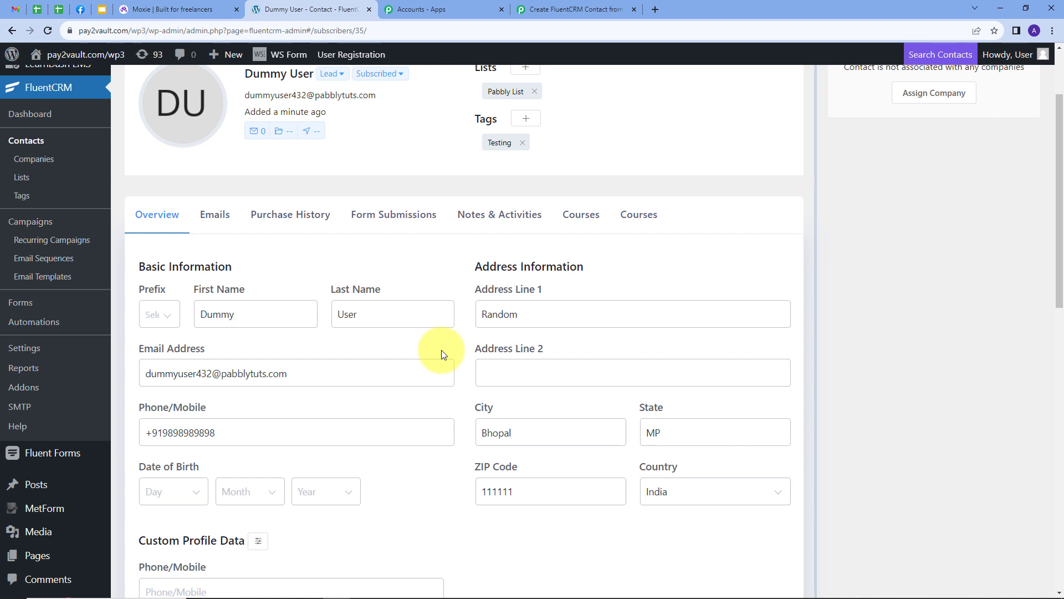
{"action": "scroll", "coordinate": [441, 350], "scroll_direction": "up", "scroll_amount": 2}
{"action": "left_click", "coordinate": [584, 4]}
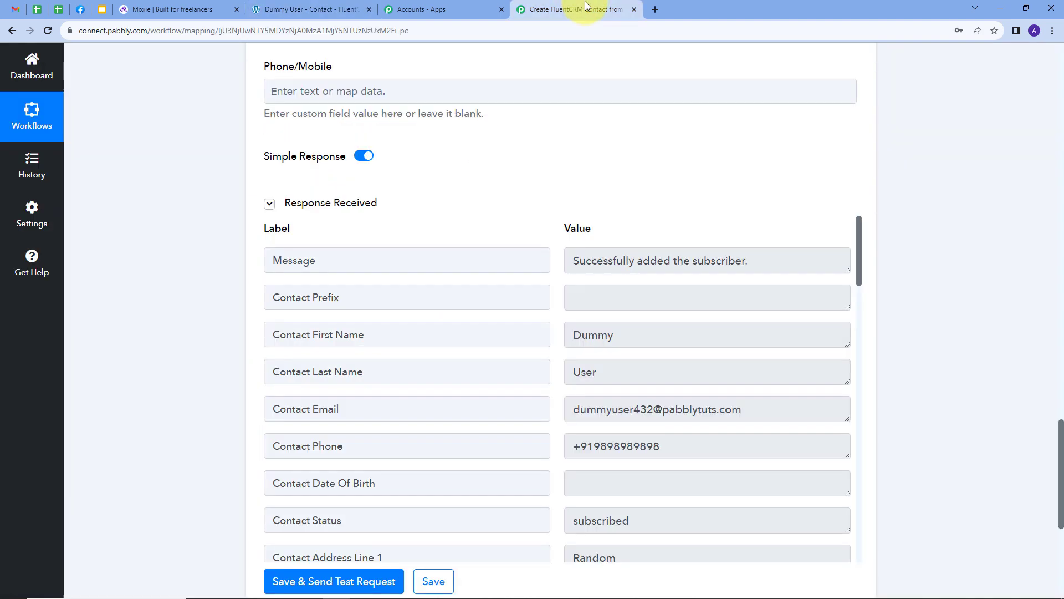
{"action": "scroll", "coordinate": [709, 149], "scroll_direction": "up", "scroll_amount": 2}
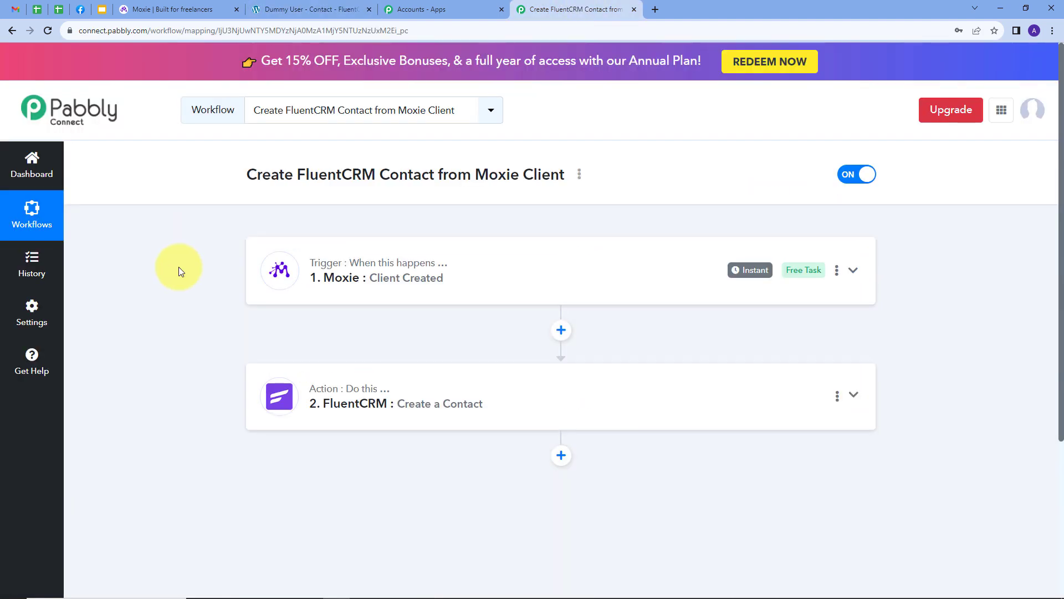